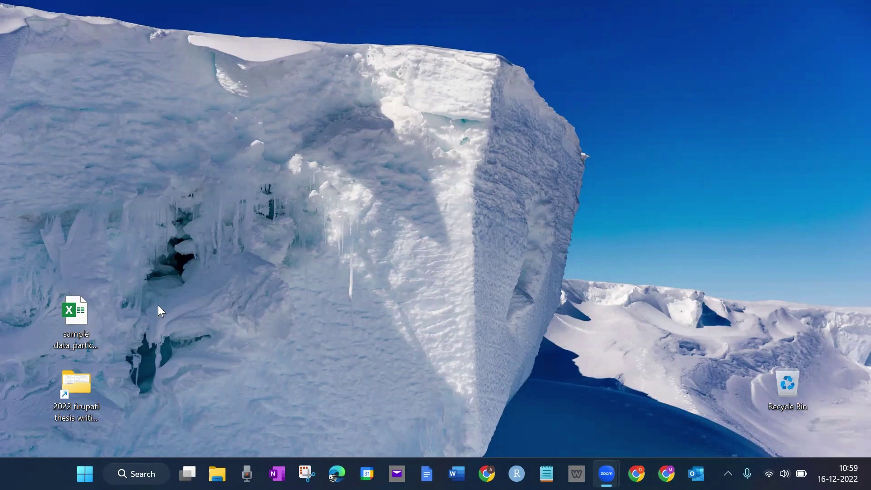
# Open the sample data_participants workbook and dismiss the Document Recovery notice
pyautogui.click(82, 315)
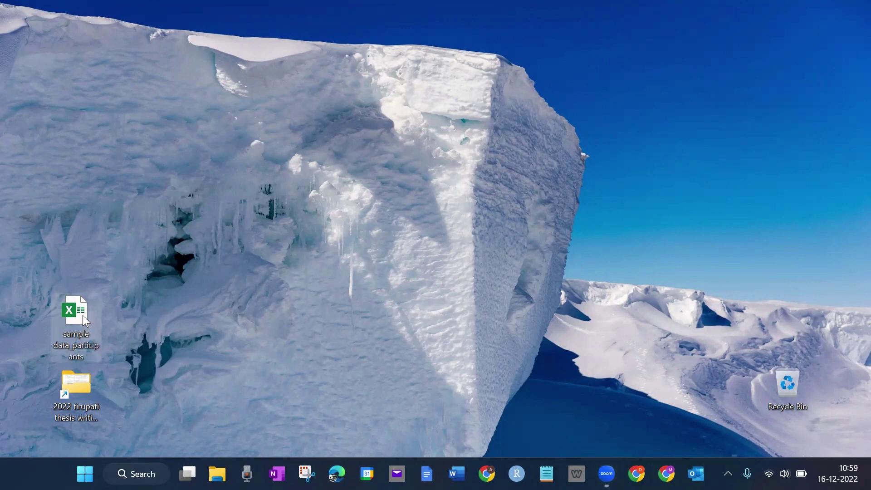
pyautogui.doubleClick(82, 314)
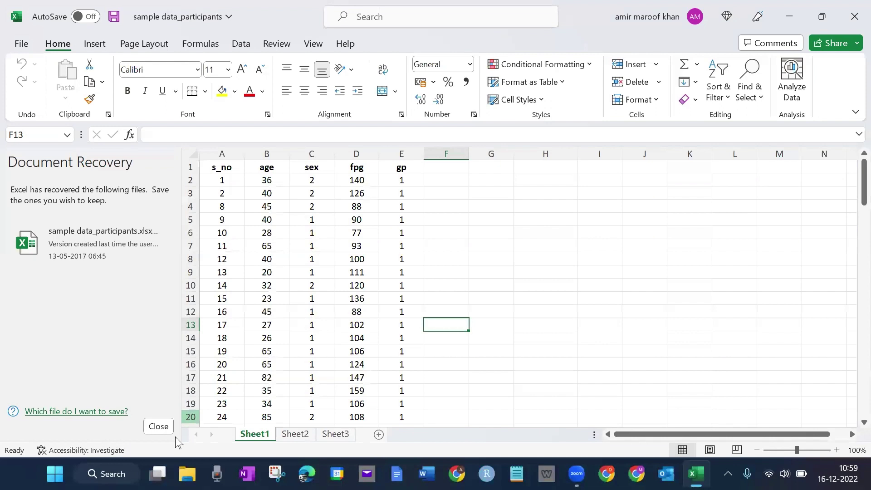
pyautogui.click(159, 425)
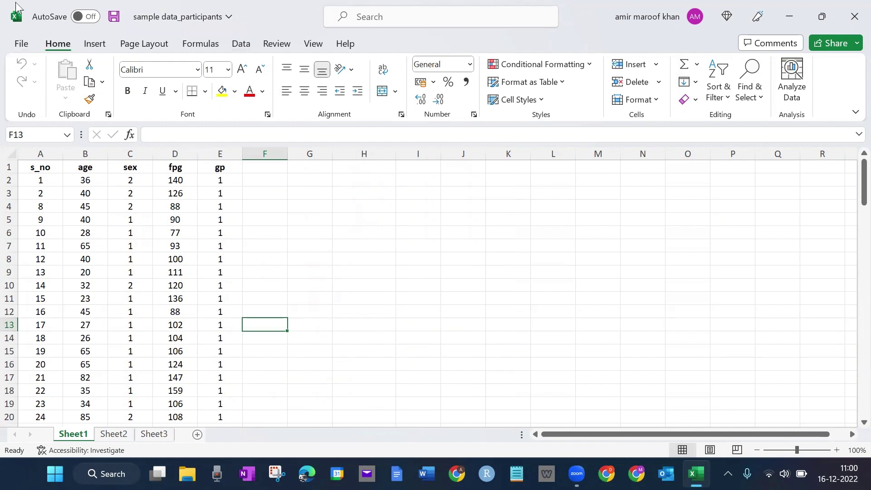
pyautogui.click(20, 44)
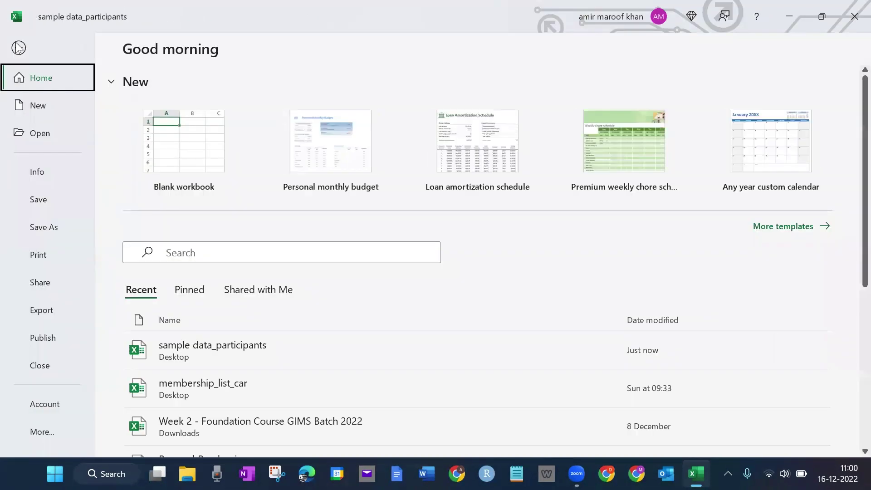
pyautogui.click(19, 43)
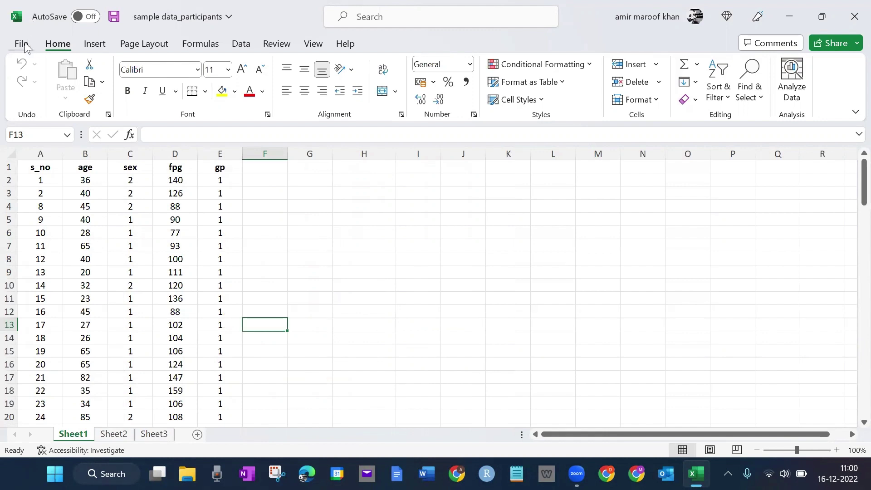
# Set up Save As with CSV (Comma delimited) (*.csv) as the file type
pyautogui.click(22, 44)
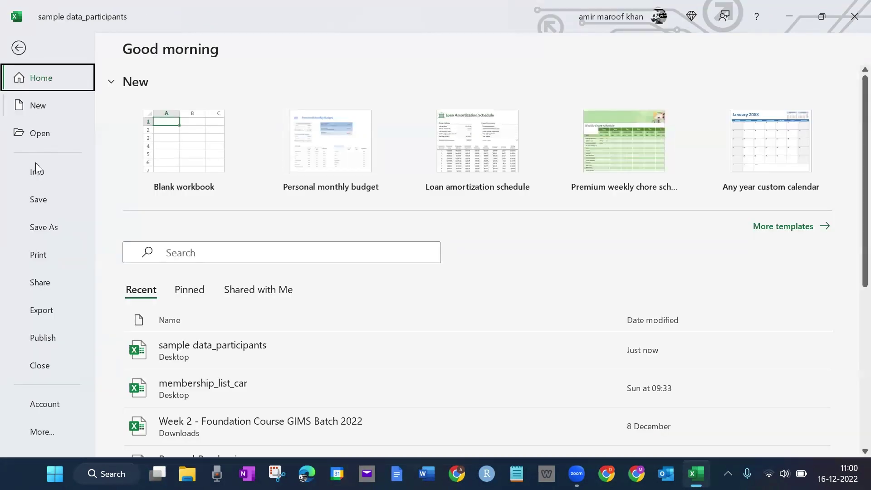
pyautogui.click(49, 230)
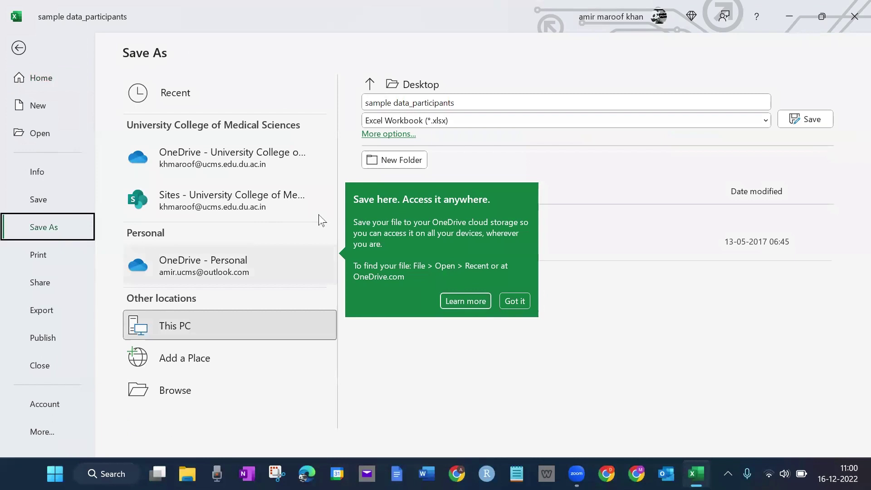
pyautogui.click(514, 302)
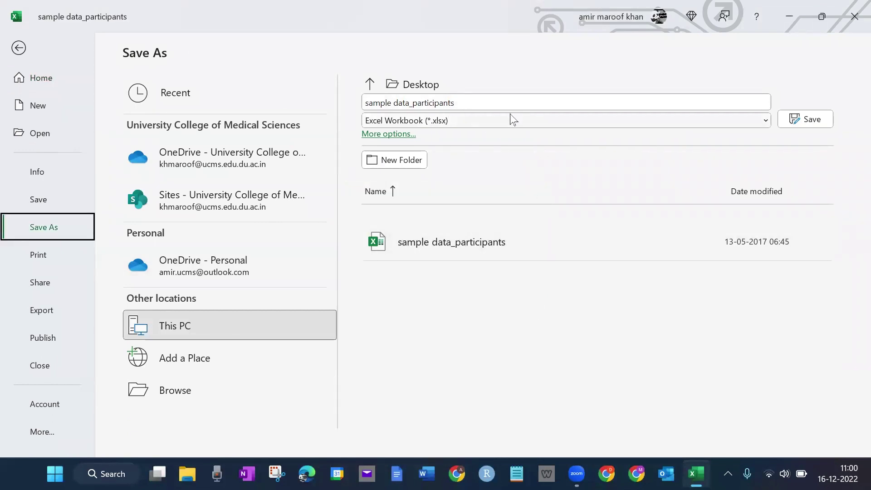
pyautogui.click(507, 122)
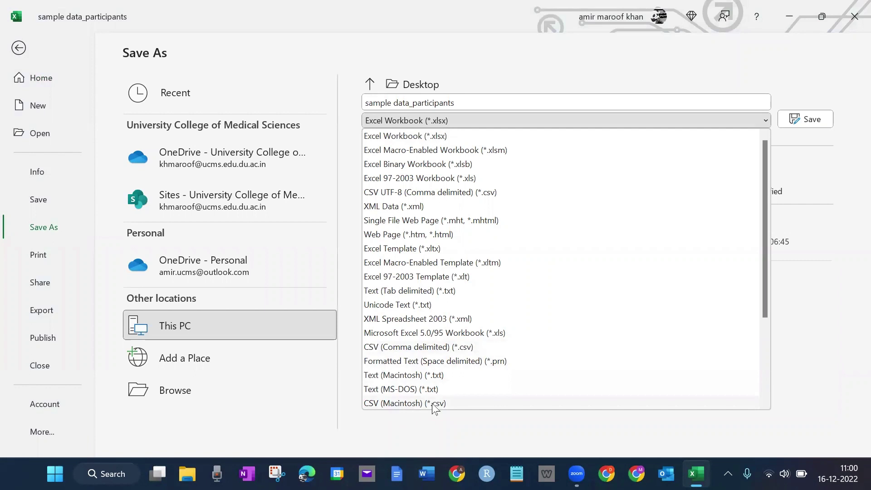
pyautogui.click(398, 348)
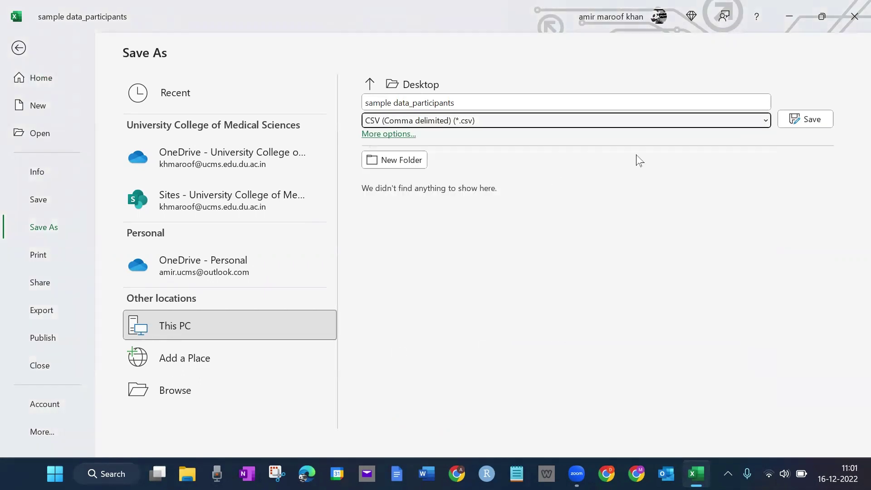
# Save the active sheet as CSV, close Excel, and place the CSV beside the workbook
pyautogui.click(807, 121)
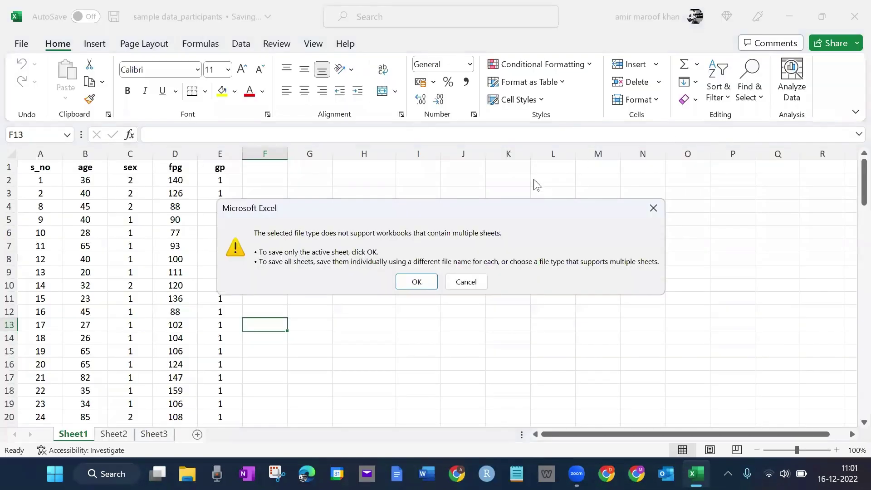
pyautogui.click(417, 281)
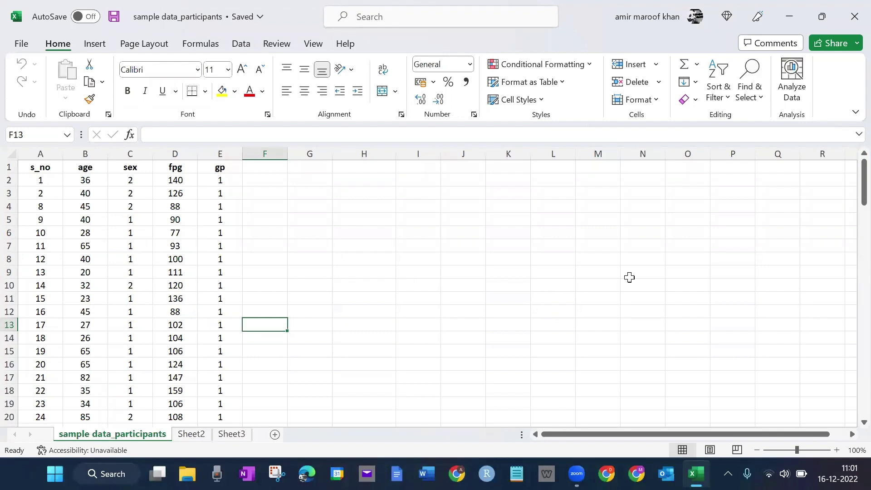
pyautogui.click(853, 17)
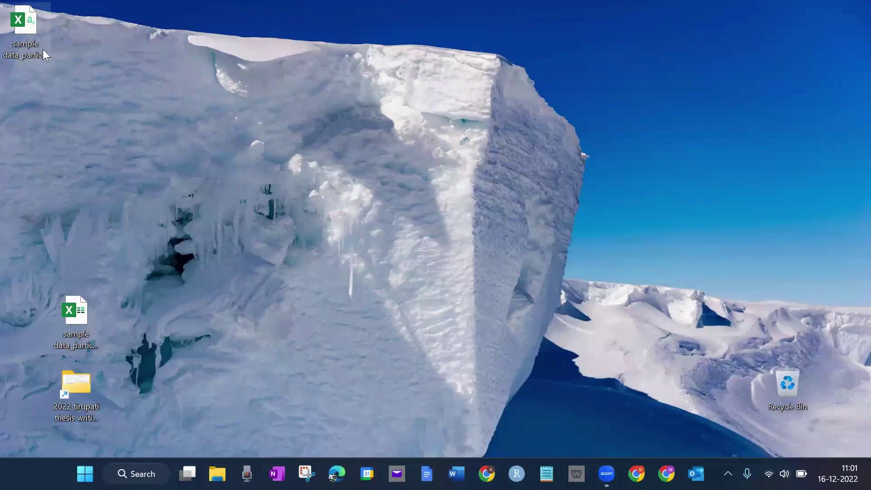
pyautogui.moveTo(31, 21); pyautogui.dragTo(126, 313)
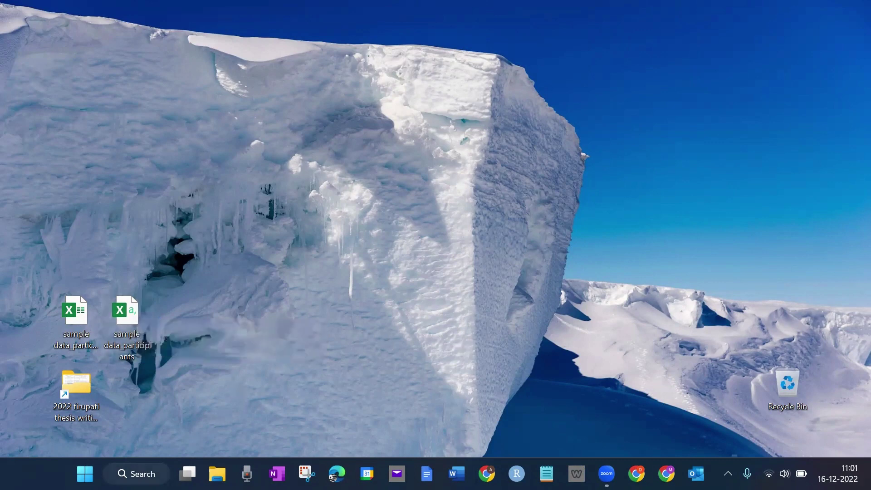
# Launch Epi Info 7 from Windows Search
pyautogui.press('super+s')
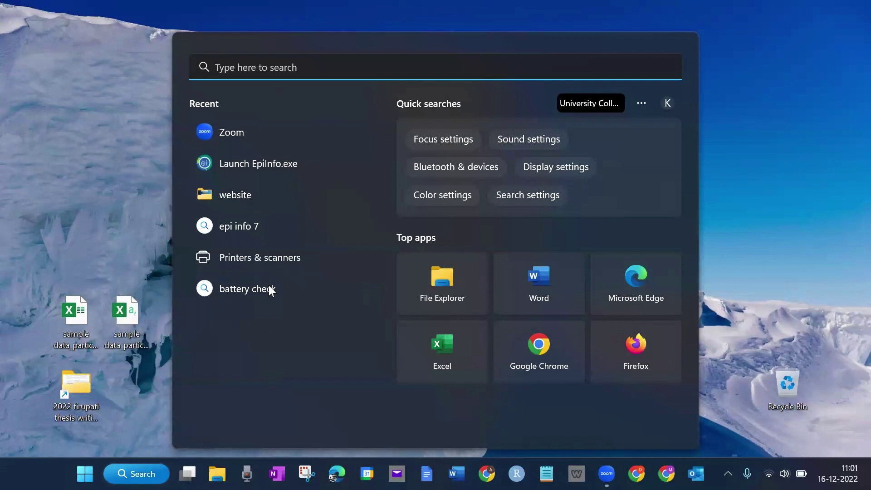
pyautogui.click(267, 163)
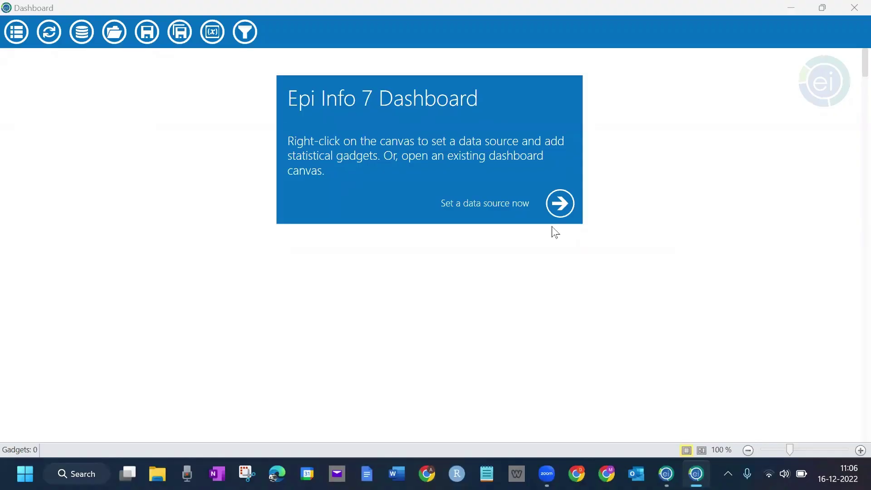
# Set the dashboard data source's database type to CSV File
pyautogui.click(562, 204)
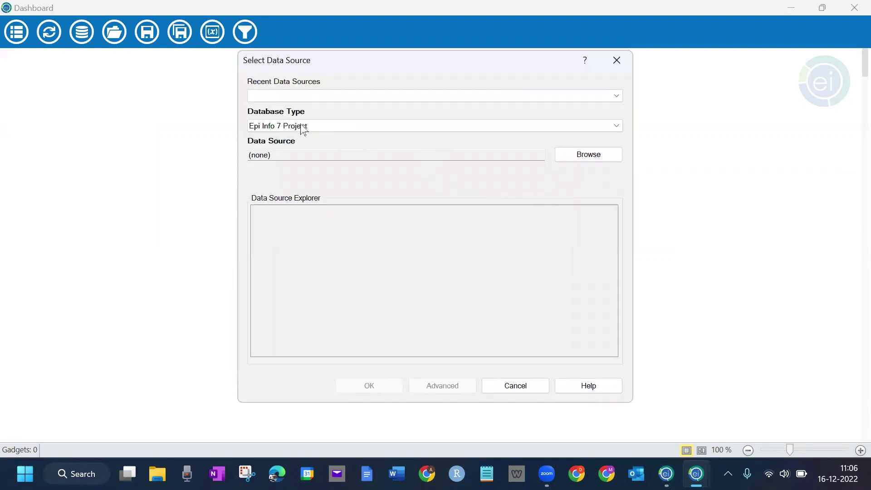
pyautogui.click(600, 158)
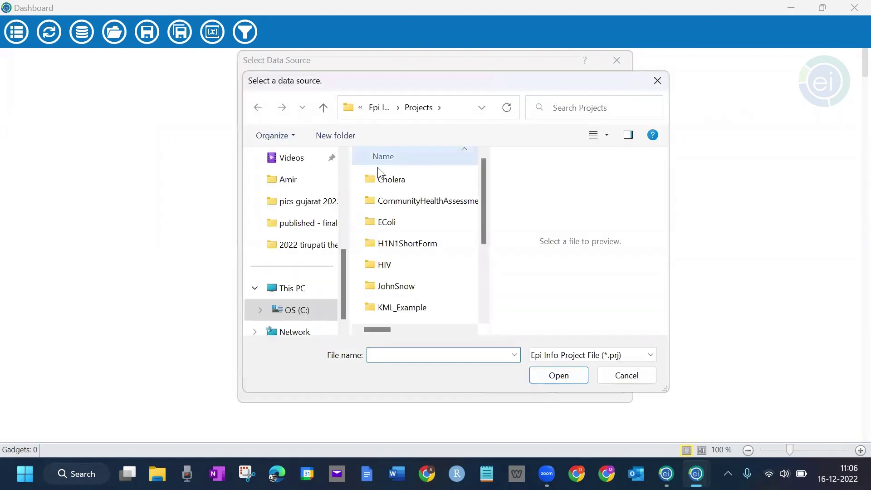
pyautogui.click(657, 80)
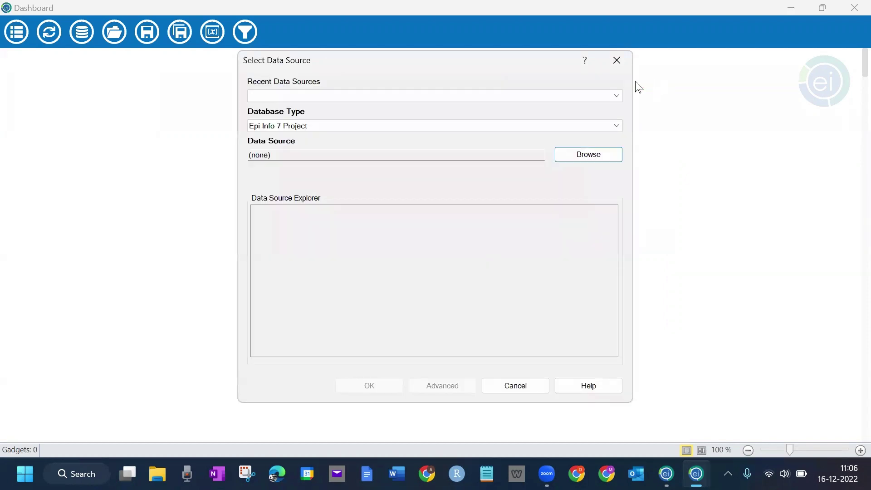
pyautogui.click(363, 128)
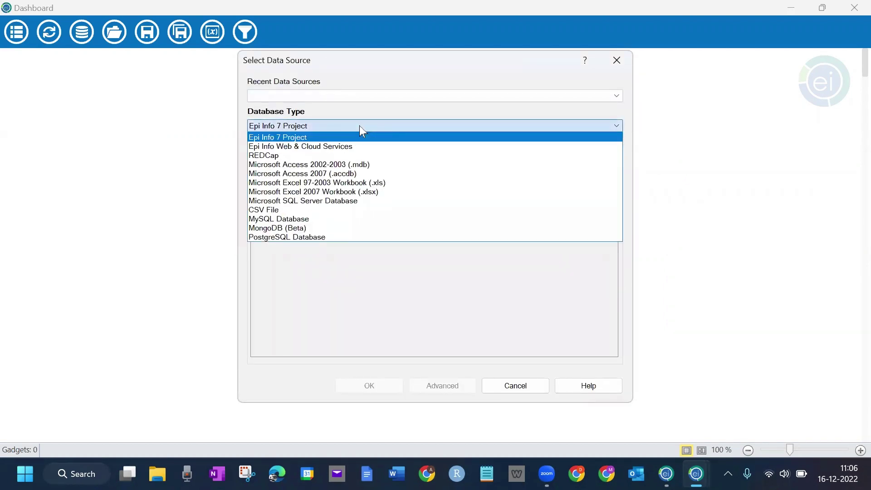
pyautogui.click(359, 126)
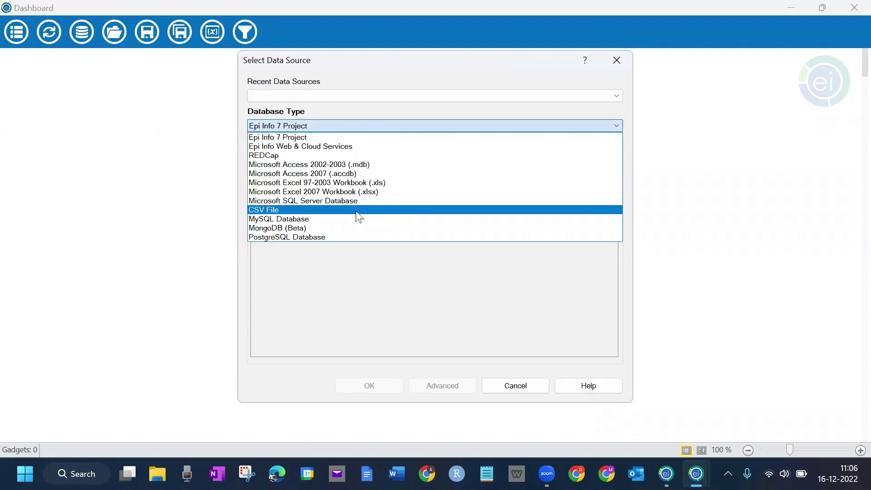
pyautogui.click(357, 213)
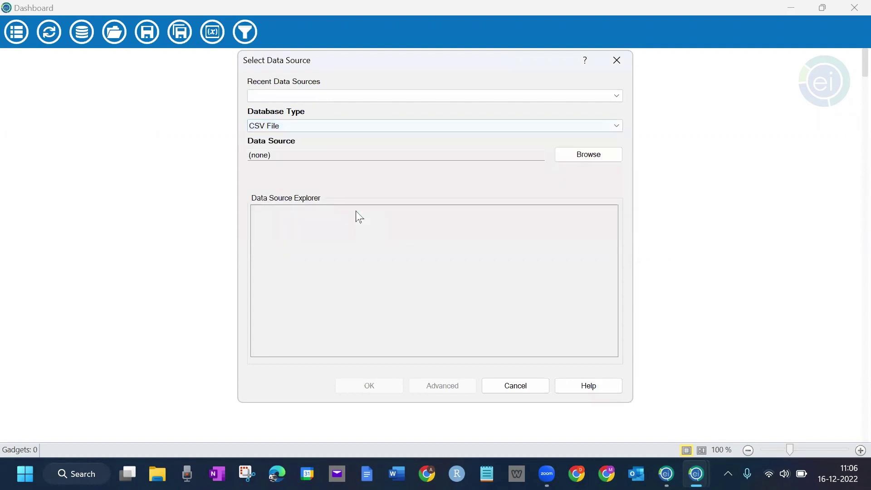
# Use the Desktop folder and load sample data_participants#csv as the data table
pyautogui.click(570, 156)
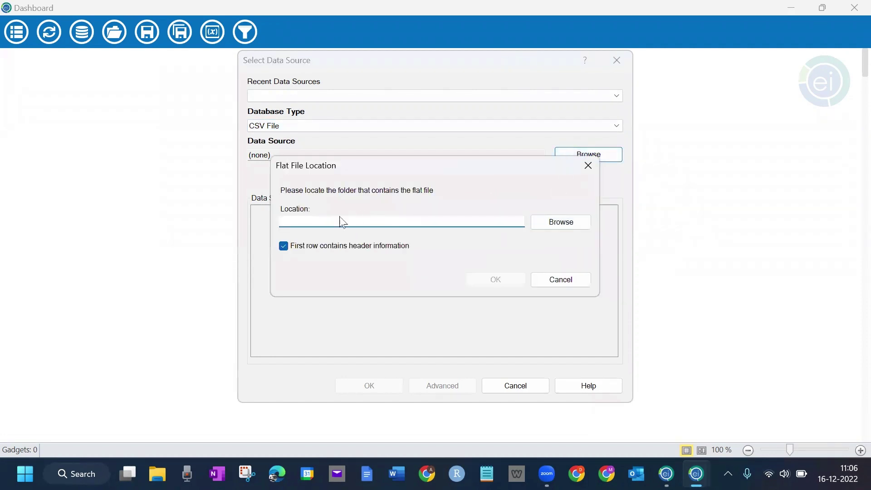
pyautogui.click(570, 226)
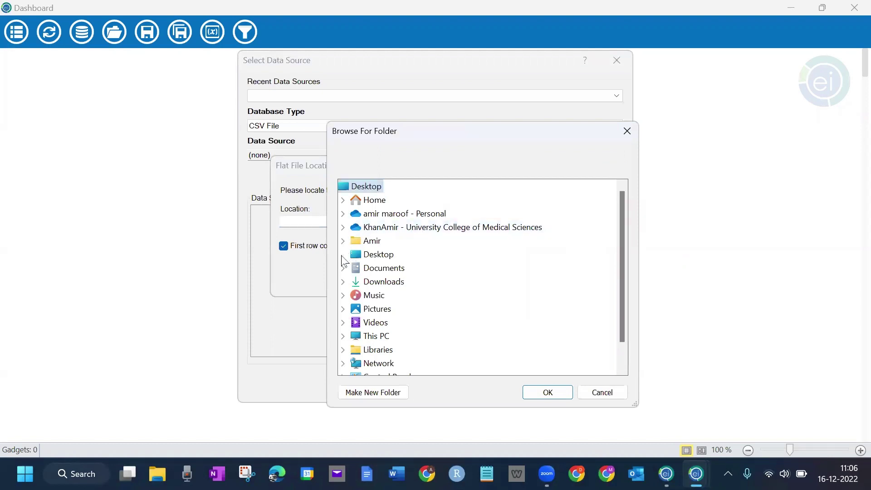
pyautogui.click(379, 254)
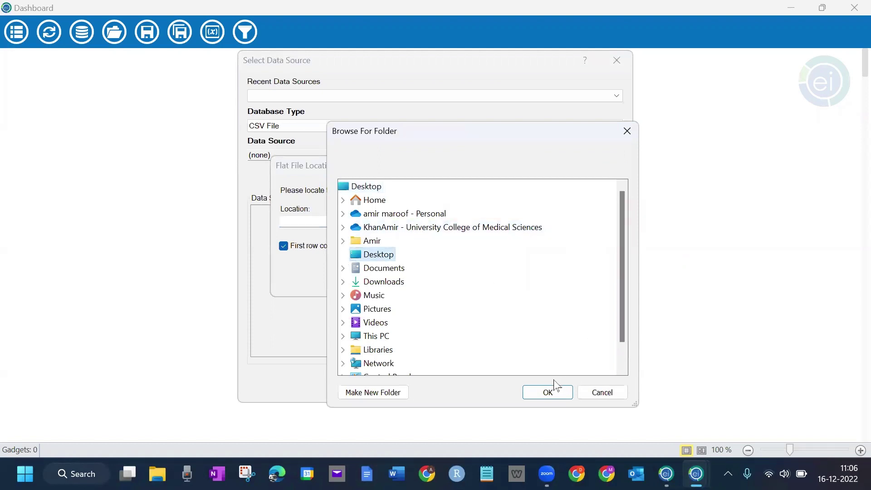
pyautogui.click(548, 392)
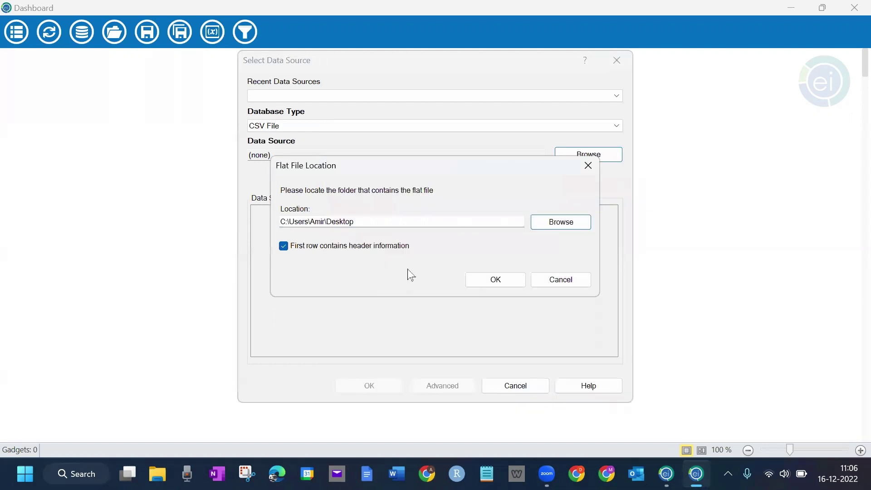
pyautogui.click(506, 282)
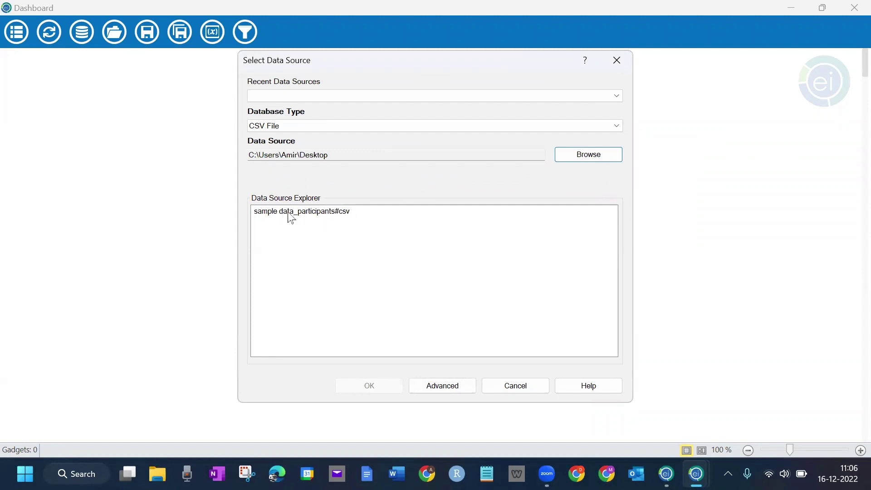
pyautogui.click(328, 214)
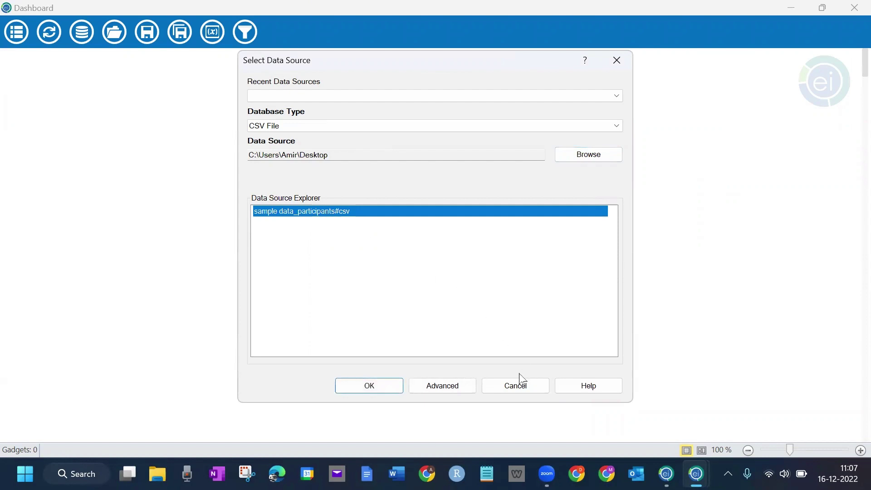
pyautogui.click(392, 386)
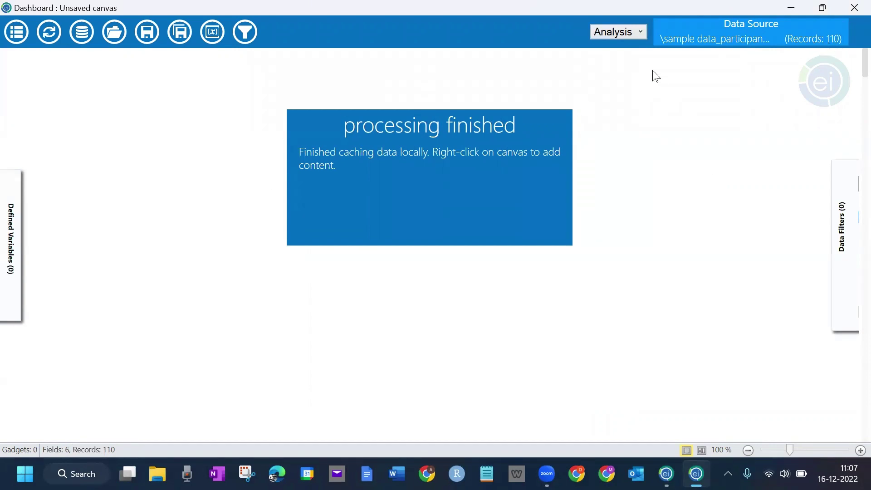
# Show the Data view of participant records, then the Variables view with data types
pyautogui.click(621, 32)
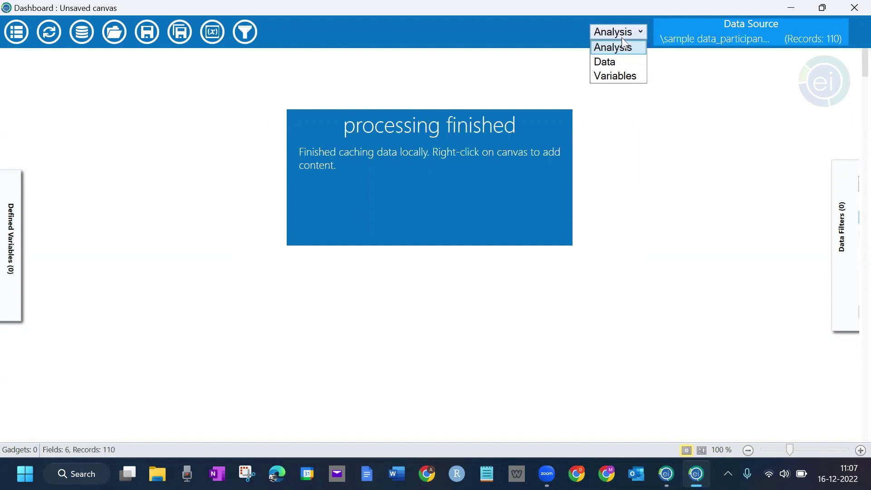
pyautogui.click(620, 63)
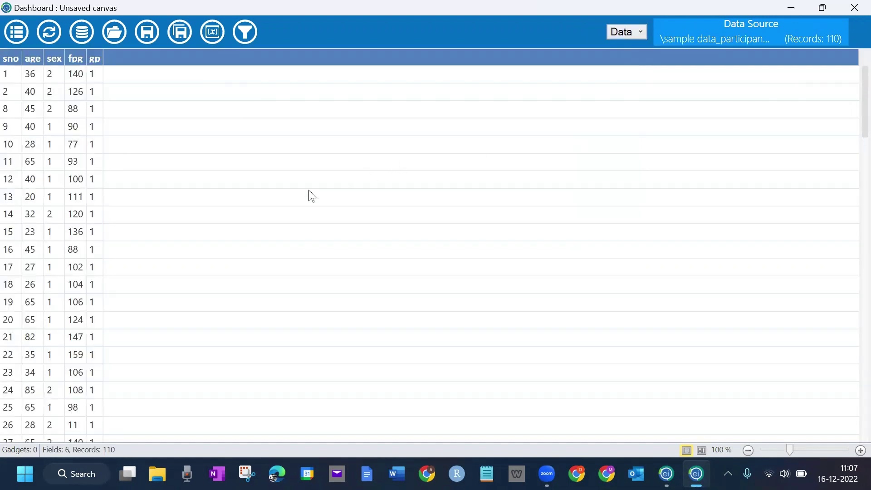
pyautogui.scroll(-5, 312, 191)
pyautogui.scroll(-5, 312, 191)
pyautogui.scroll(10, 312, 192)
pyautogui.click(636, 33)
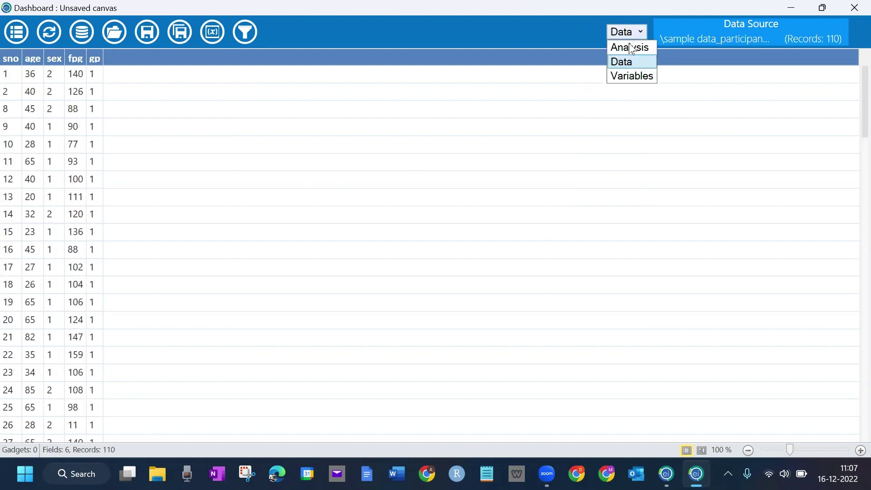
pyautogui.click(631, 76)
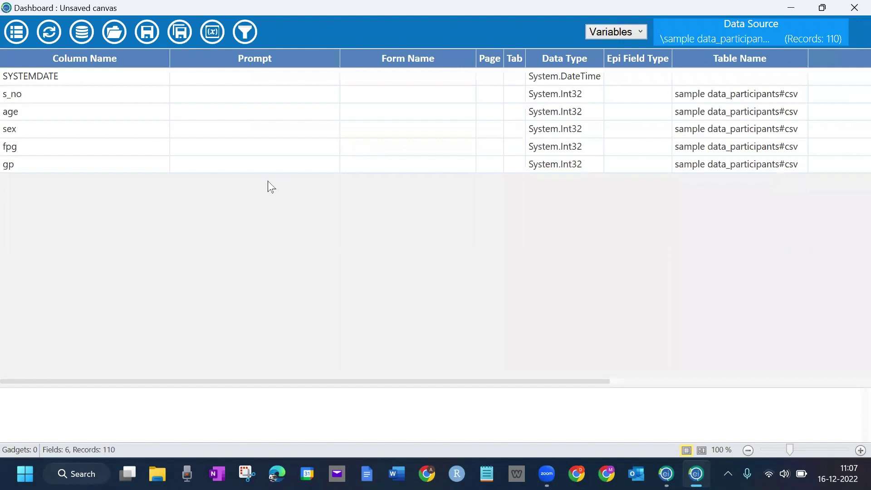
pyautogui.moveTo(605, 381)
pyautogui.mouseDown()
pyautogui.moveTo(817, 392)
pyautogui.moveTo(511, 373)
pyautogui.mouseUp()
# Switch back to the Analysis view and bring up the canvas right-click menu
pyautogui.click(620, 36)
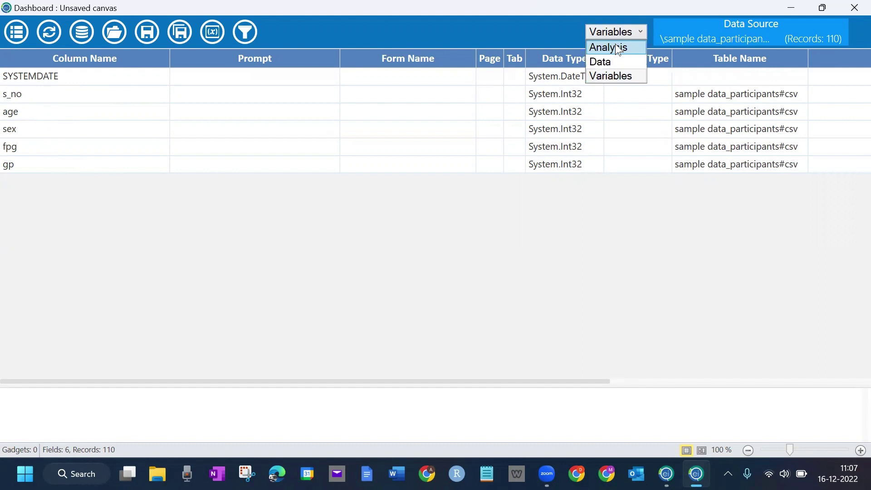
pyautogui.click(609, 47)
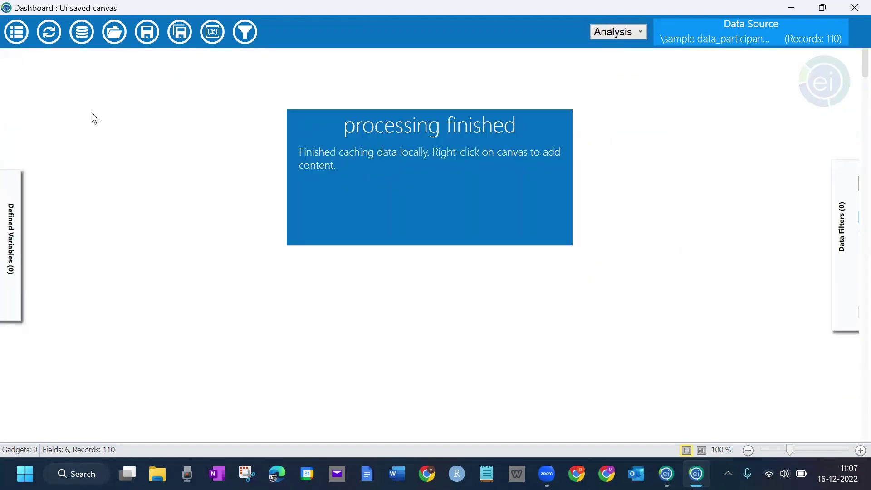
pyautogui.rightClick(67, 111)
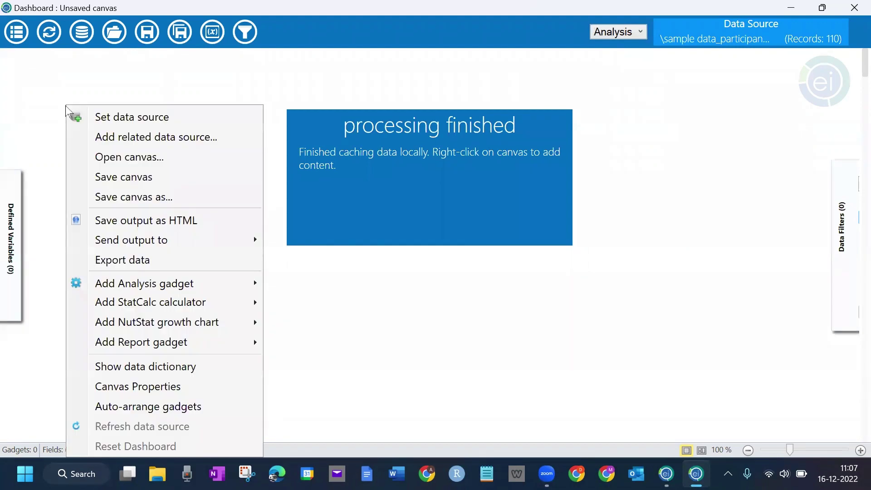
pyautogui.click(254, 88)
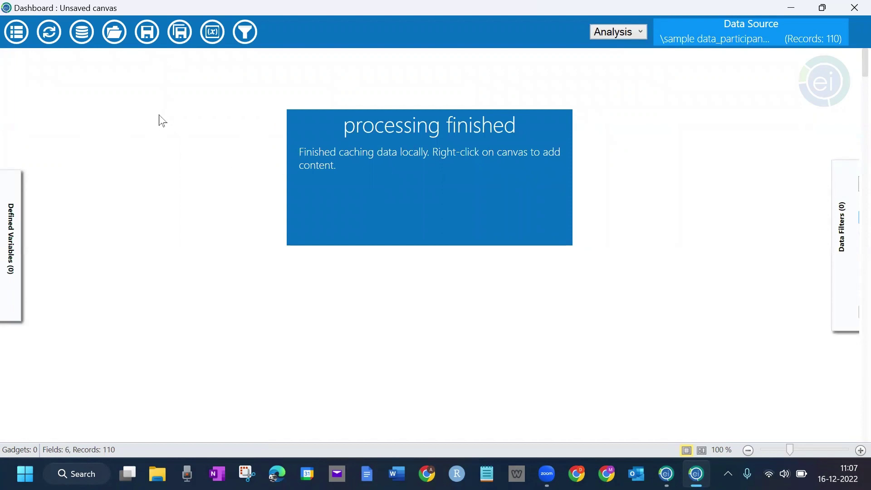
pyautogui.rightClick(106, 104)
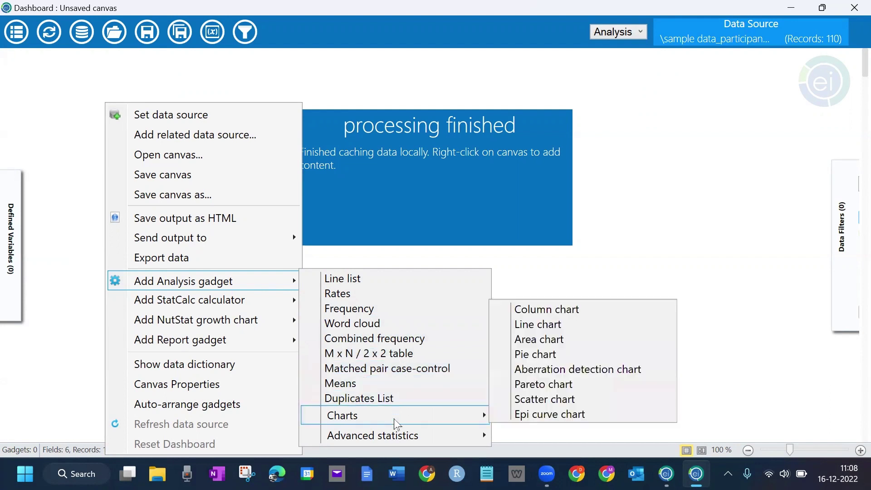
pyautogui.moveTo(183, 282)
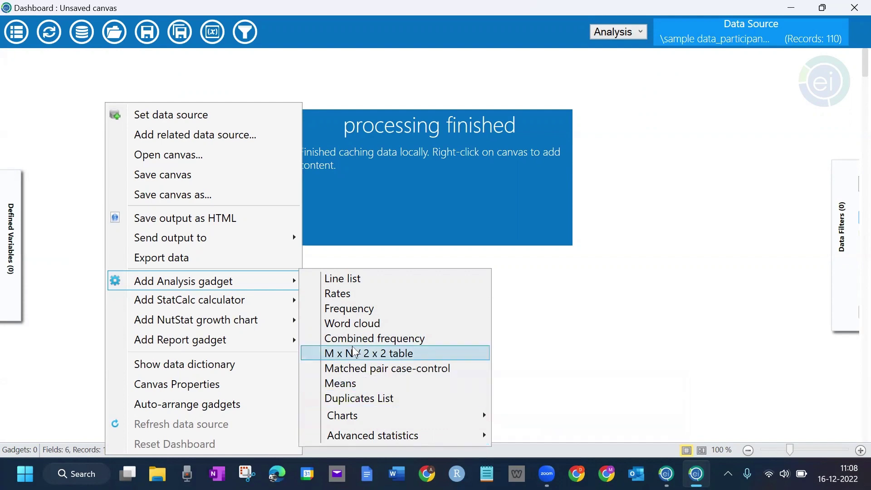
# Add a Frequency gadget with sex and gp as the Frequency of variables
pyautogui.click(355, 310)
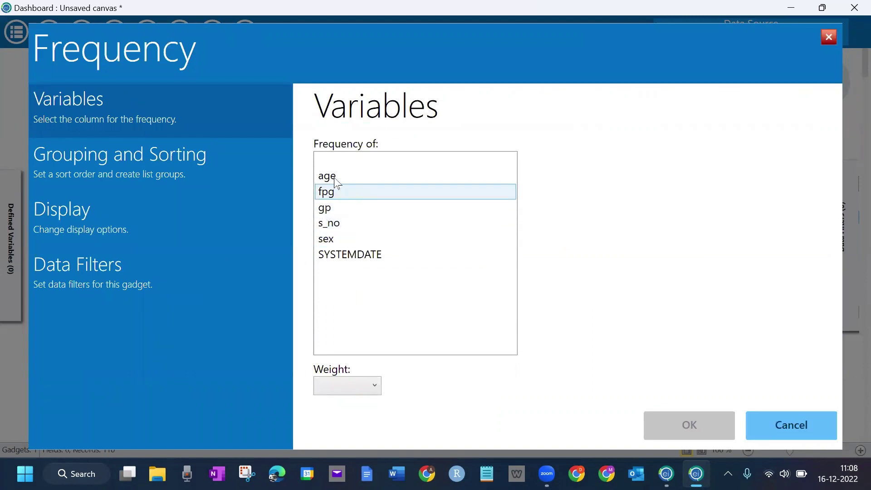
pyautogui.click(340, 243)
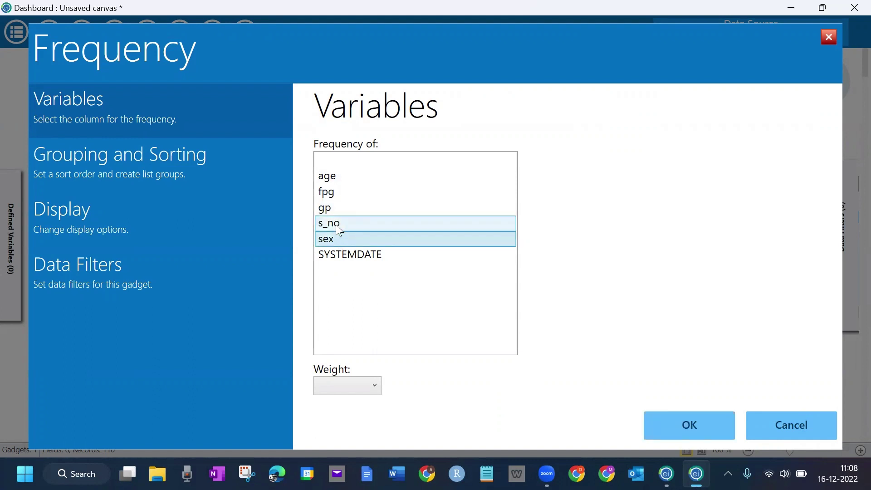
pyautogui.keyDown('ctrl'); pyautogui.click(334, 212); pyautogui.keyUp('ctrl')
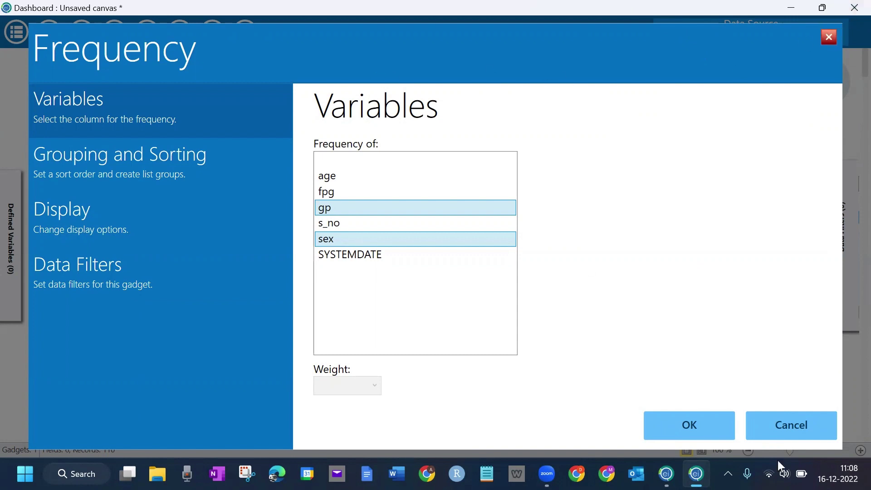
pyautogui.click(836, 428)
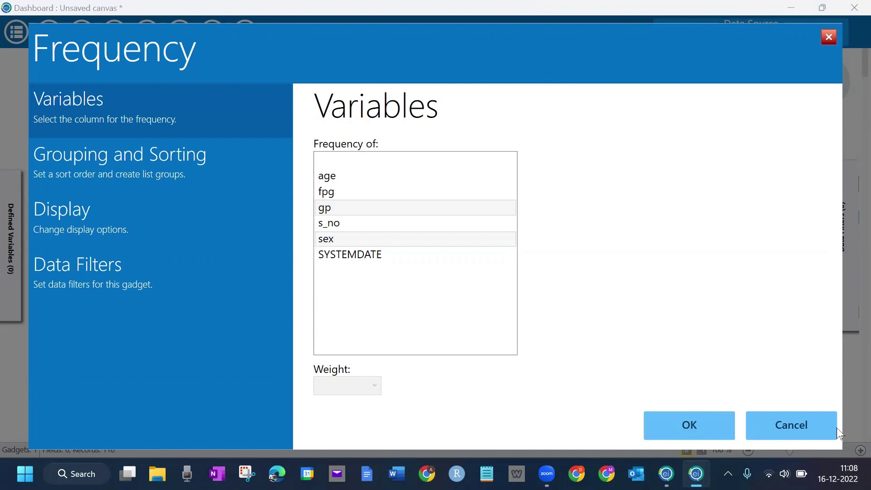
pyautogui.click(683, 68)
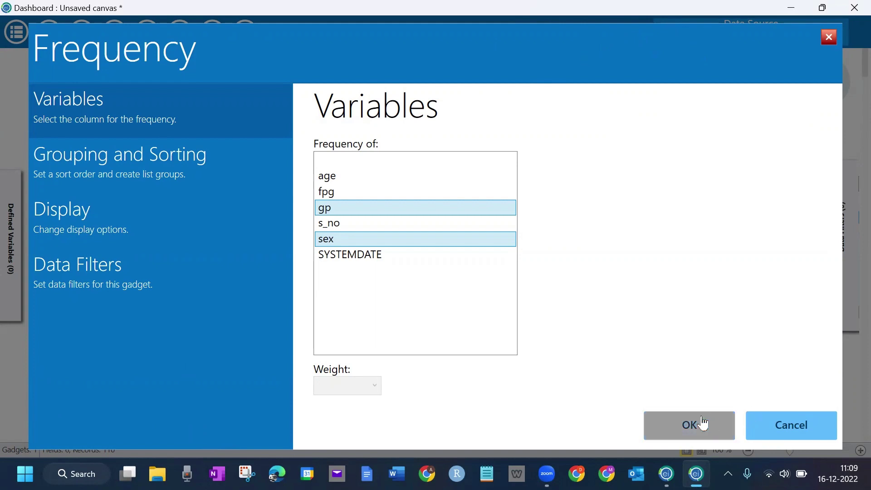
pyautogui.click(689, 425)
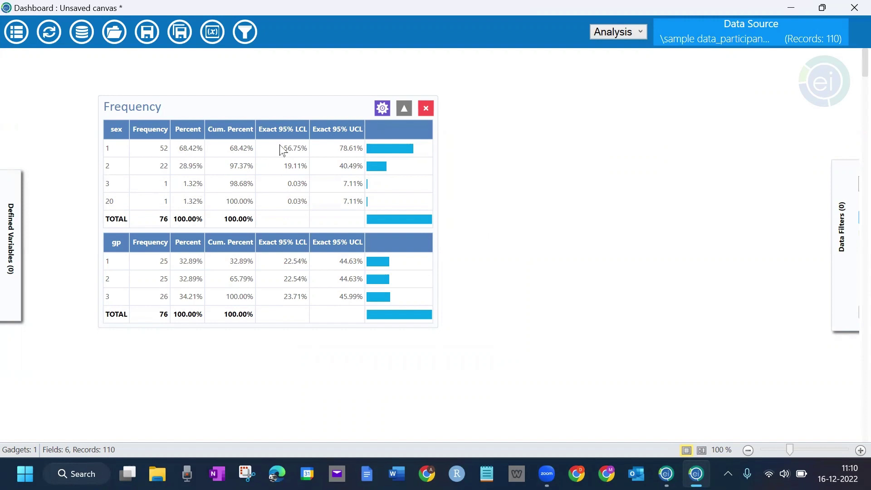
# Reposition the Frequency gadget and copy its sex and gp table data to the clipboard
pyautogui.moveTo(281, 150); pyautogui.dragTo(309, 151)
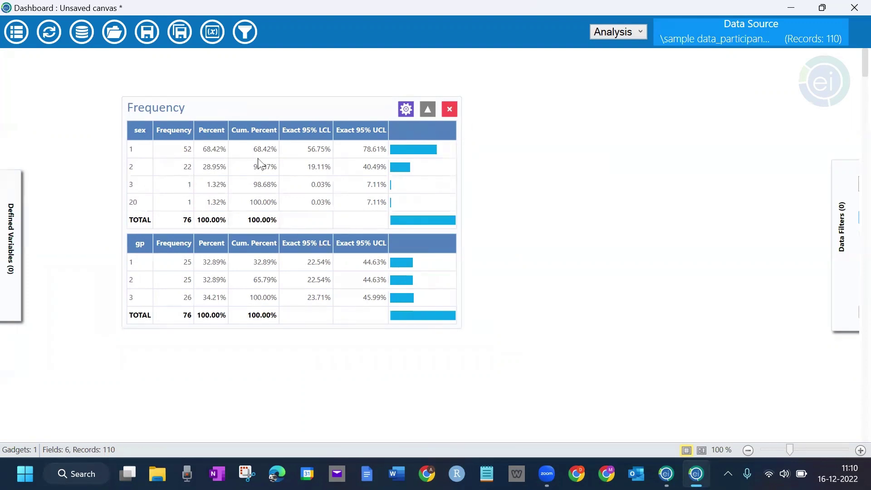
pyautogui.moveTo(266, 111); pyautogui.dragTo(248, 104)
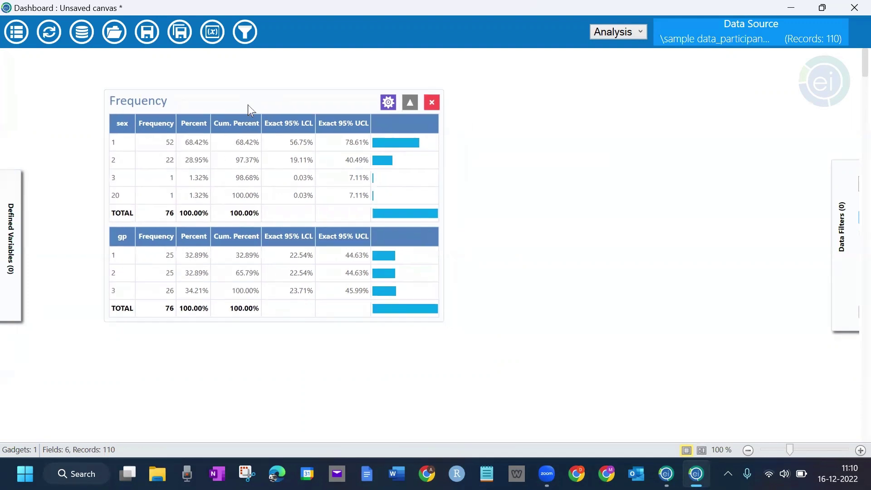
pyautogui.rightClick(248, 105)
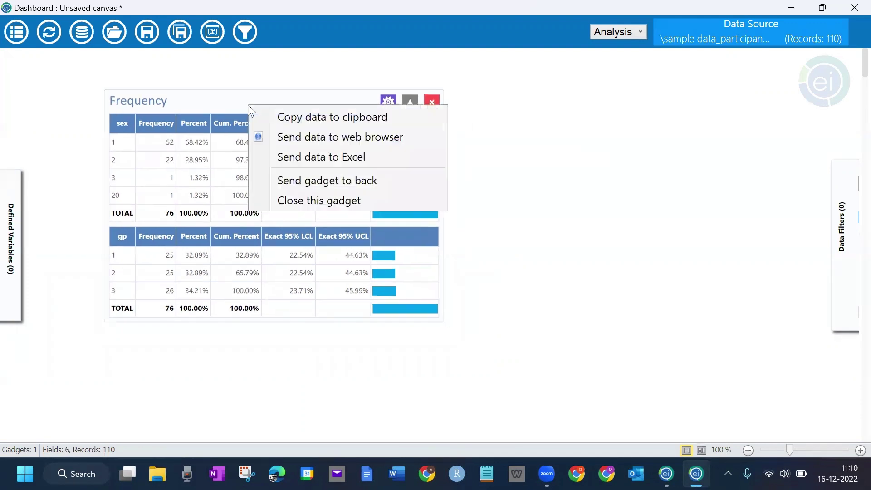
pyautogui.click(288, 121)
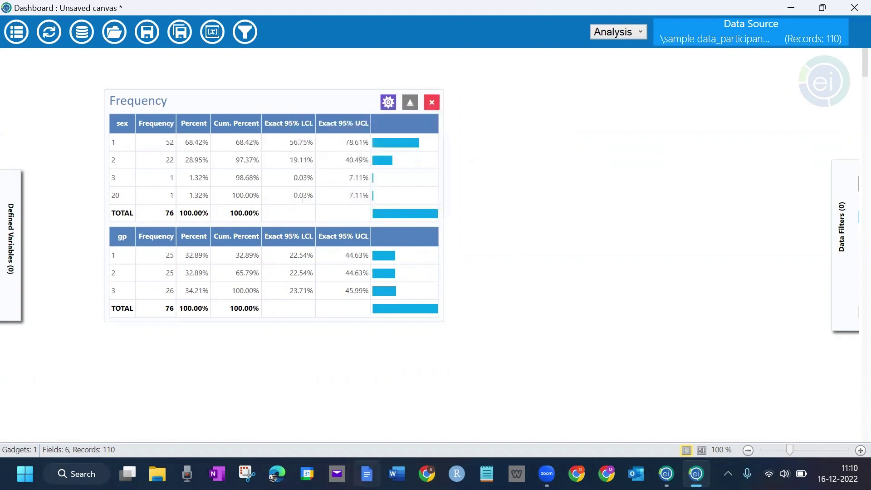
# Paste the frequency tables as plain text into a new blank Word document
pyautogui.click(393, 473)
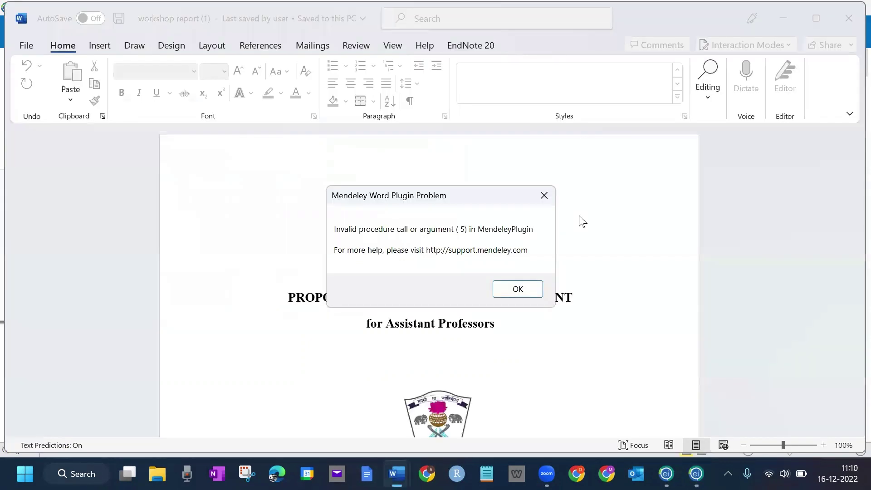
pyautogui.click(519, 291)
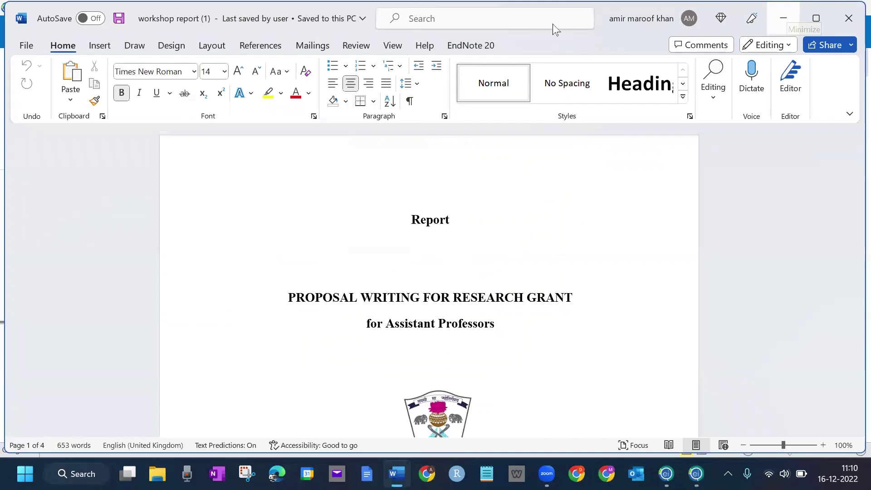
pyautogui.click(25, 45)
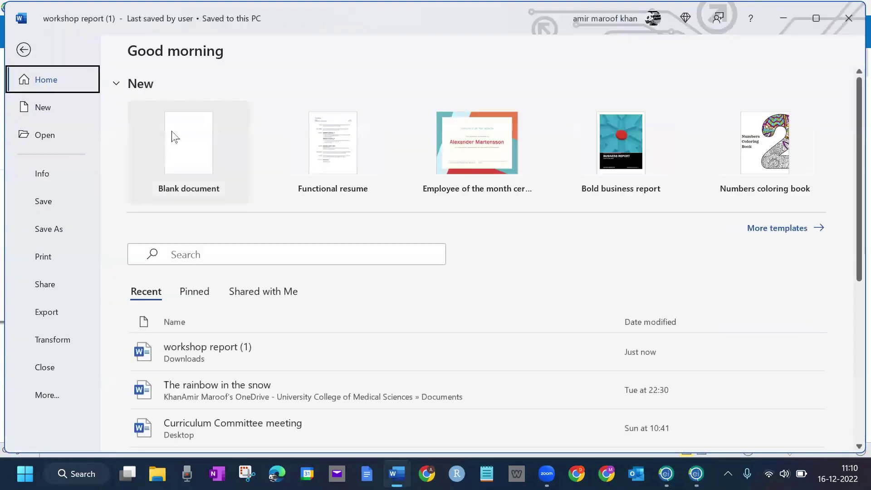
pyautogui.click(189, 142)
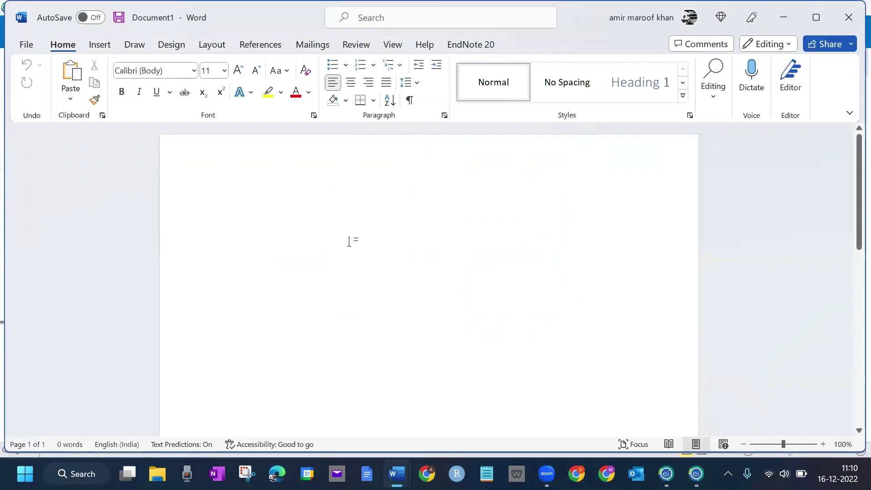
pyautogui.rightClick(349, 241)
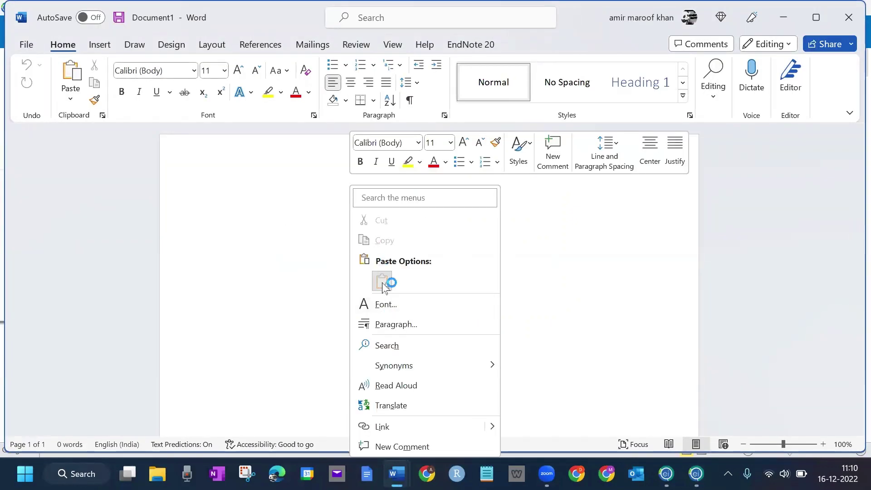
pyautogui.click(384, 282)
# Set Word's ribbon to Show tabs only and minimize Word
pyautogui.click(511, 276)
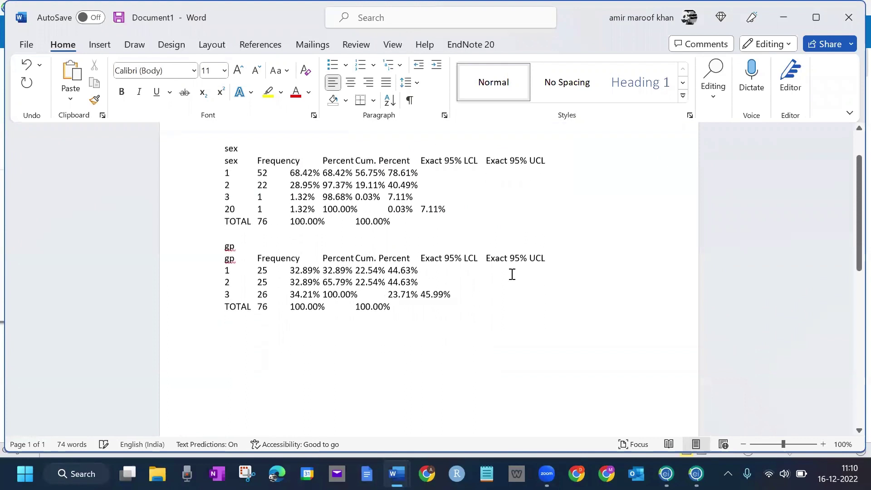
pyautogui.click(849, 113)
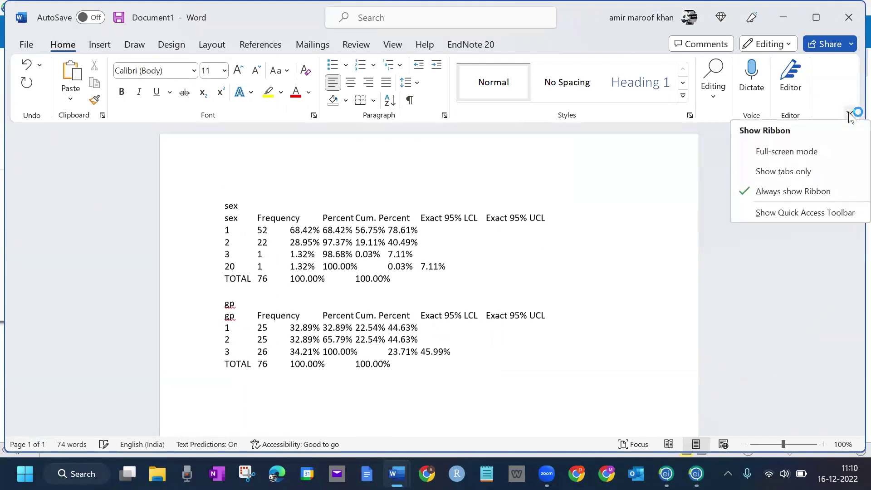
pyautogui.click(783, 171)
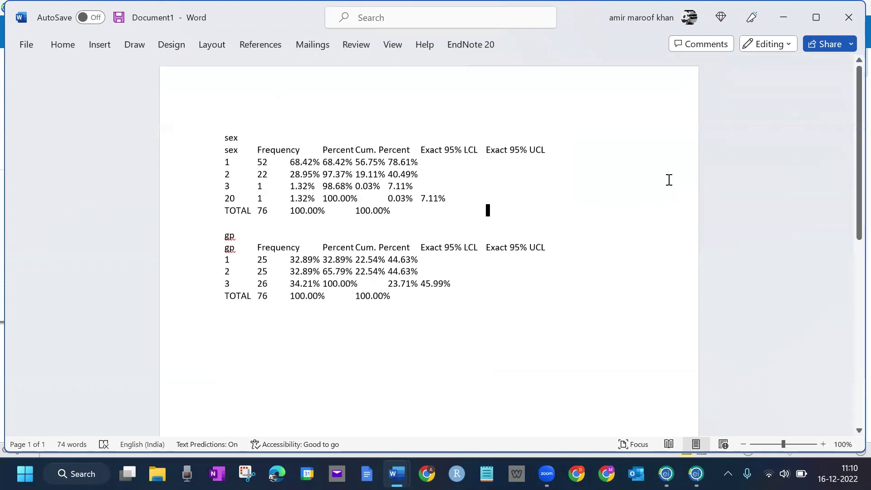
pyautogui.click(784, 17)
# Return to the dashboard and add an M x N / 2 x 2 crosstabulation gadget from the canvas menu
pyautogui.click(783, 18)
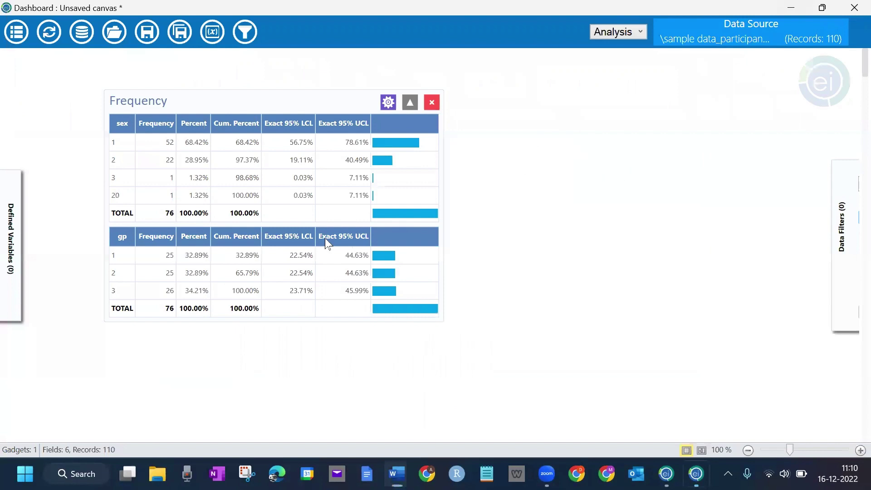
pyautogui.rightClick(505, 102)
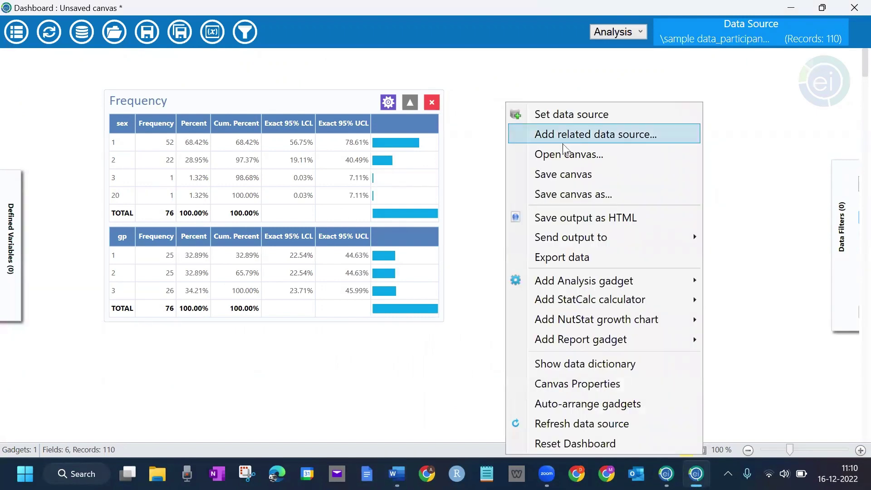
pyautogui.moveTo(584, 281)
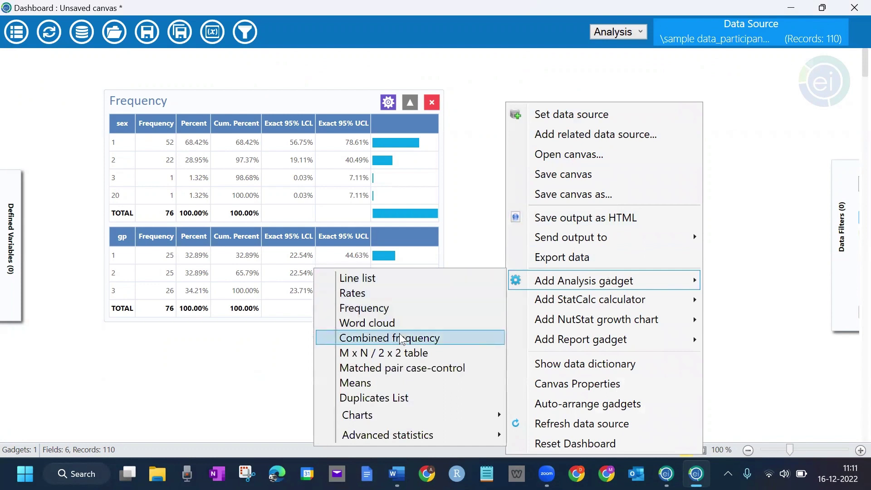
pyautogui.click(401, 353)
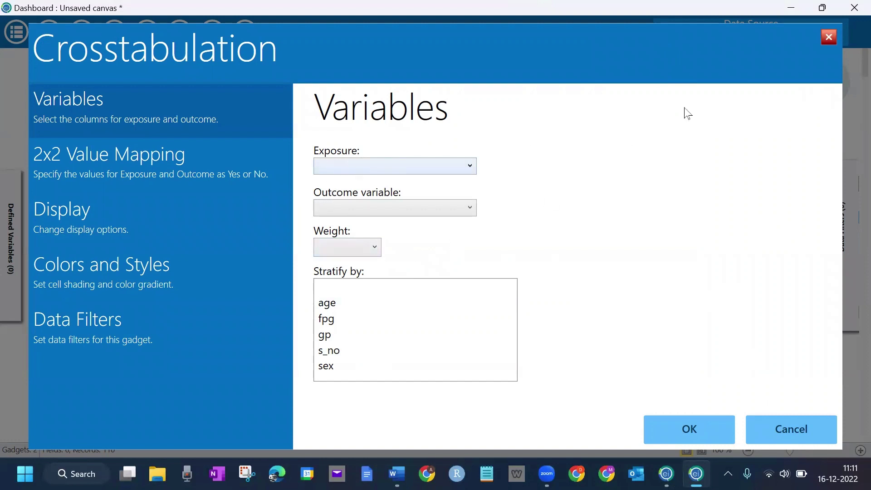
# Set the crosstabulation exposure to sex and outcome to gp, and confirm
pyautogui.click(384, 167)
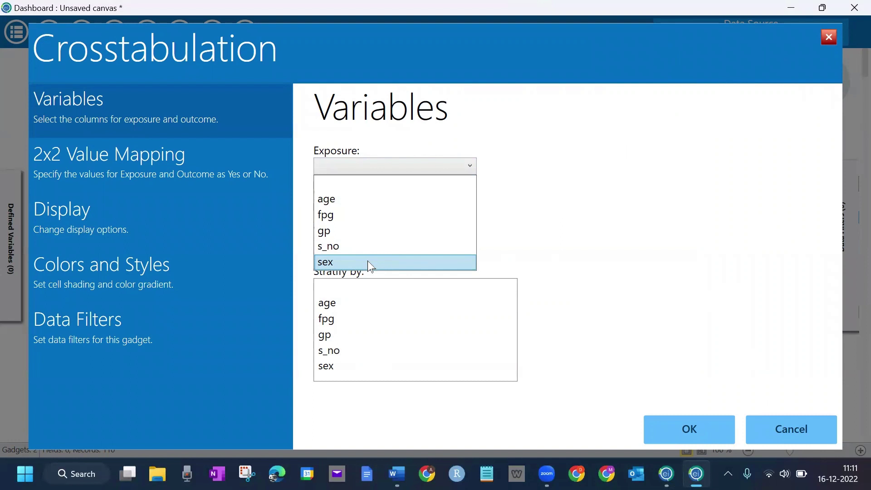
pyautogui.click(367, 260)
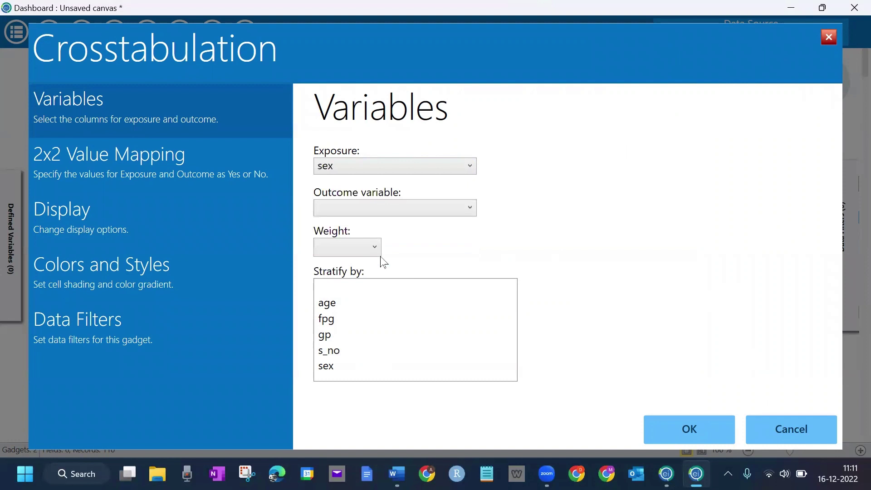
pyautogui.click(368, 210)
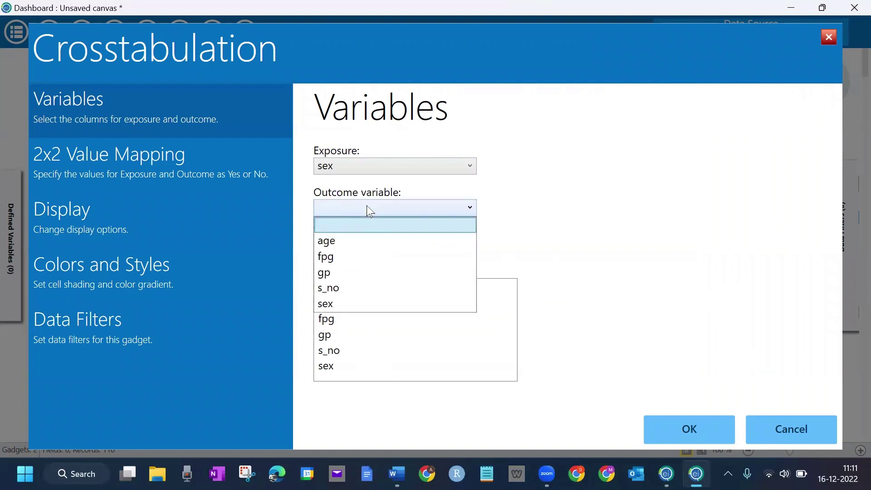
pyautogui.click(360, 275)
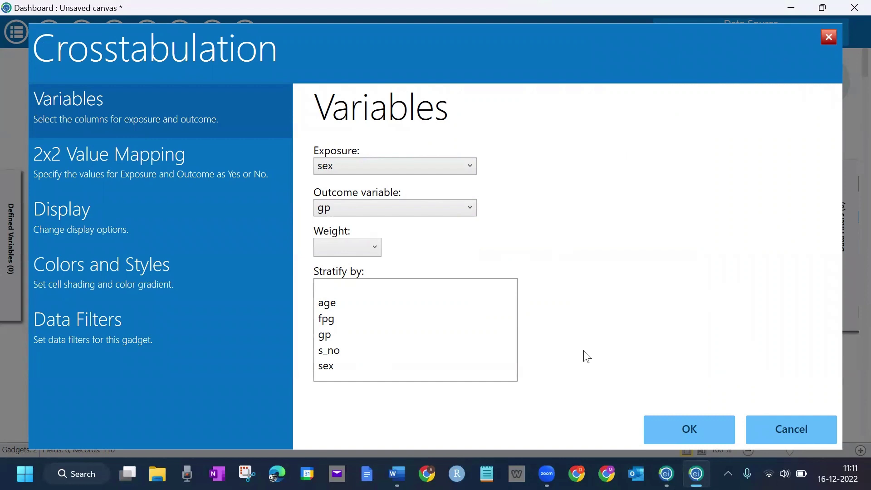
pyautogui.click(689, 427)
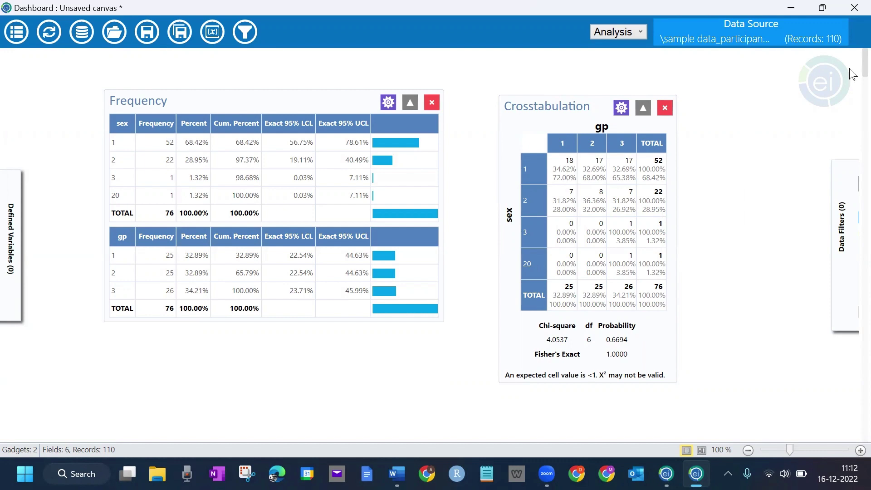
pyautogui.moveTo(864, 71)
pyautogui.mouseDown()
pyautogui.moveTo(865, 173)
pyautogui.moveTo(864, 87)
pyautogui.moveTo(853, 81)
pyautogui.mouseUp()
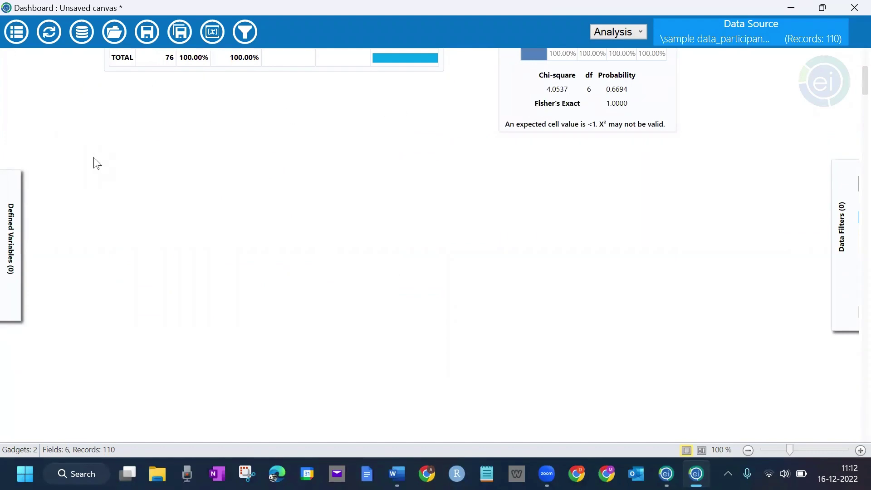
pyautogui.rightClick(94, 162)
pyautogui.click(394, 206)
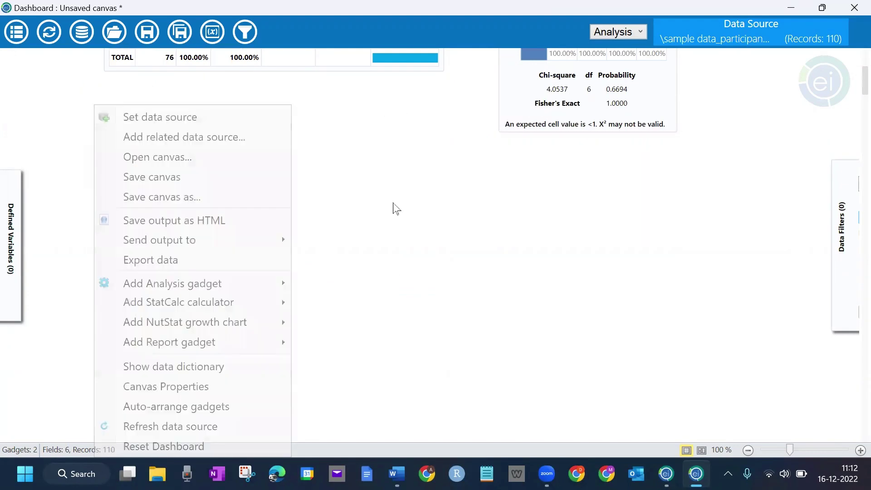
pyautogui.scroll(3, 394, 205)
pyautogui.scroll(5, 393, 205)
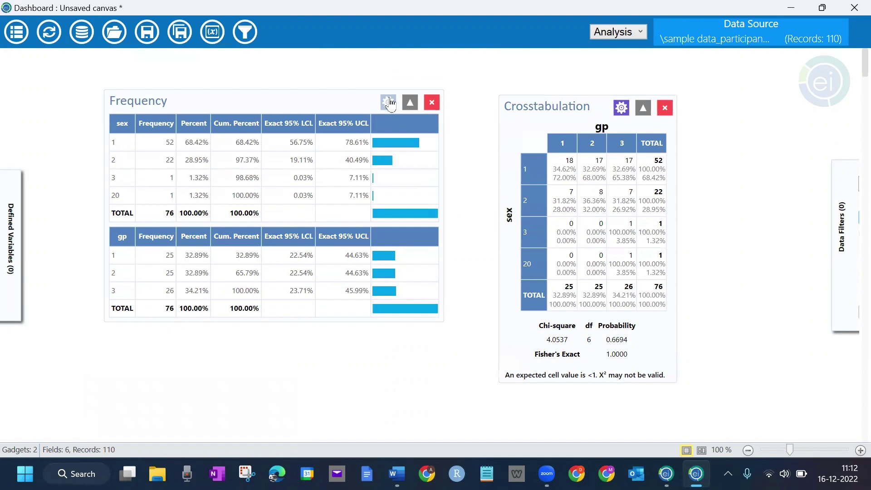
# Set the Frequency gadget to show only gp
pyautogui.click(389, 102)
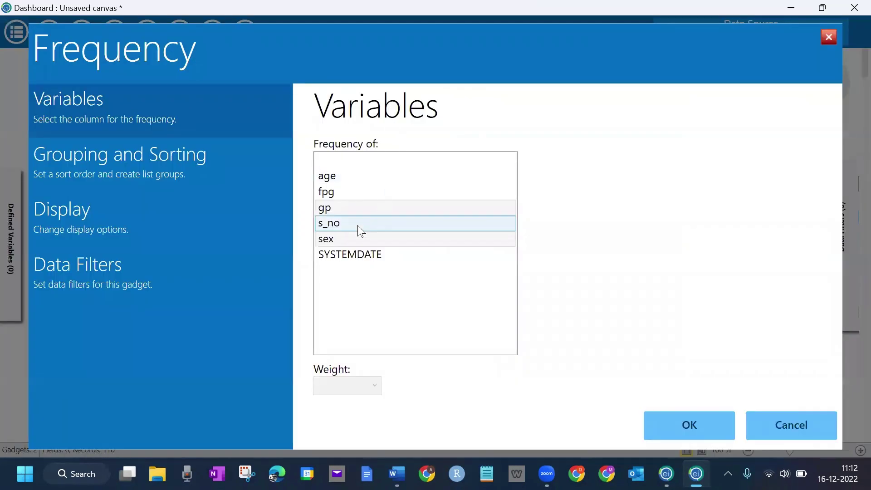
pyautogui.click(339, 193)
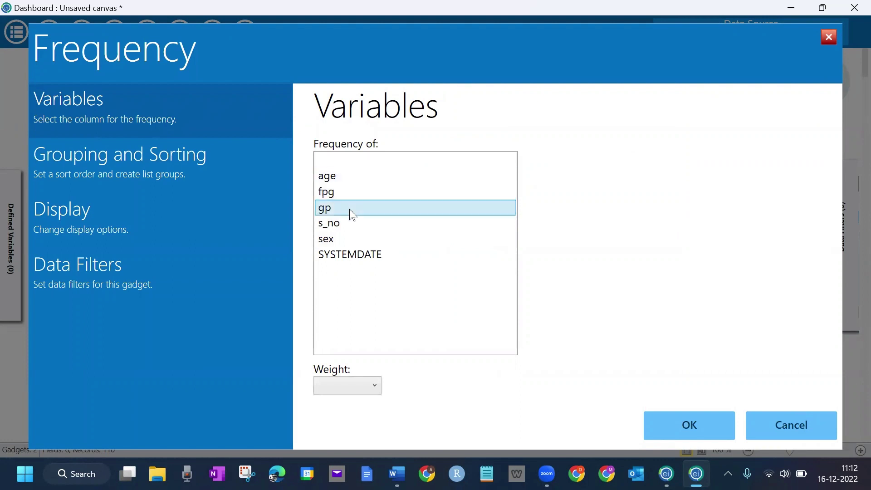
pyautogui.click(689, 424)
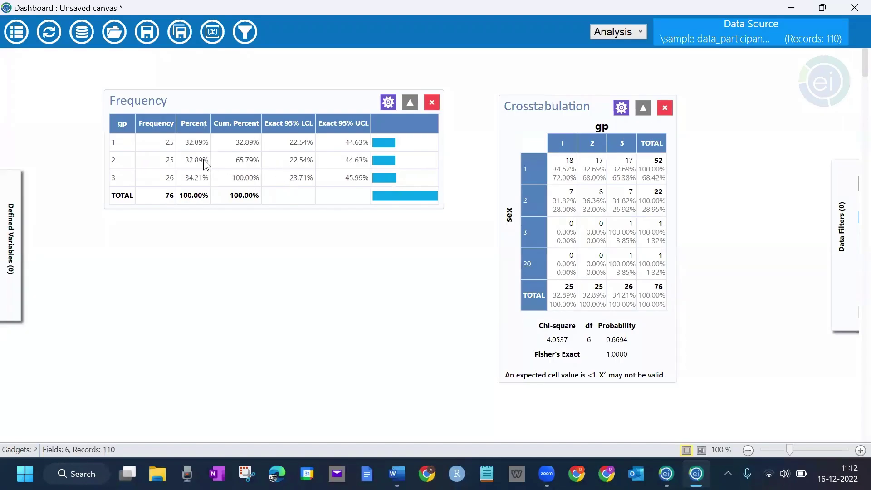
# Reconfigure the Frequency gadget to list gp first, then sex
pyautogui.click(388, 103)
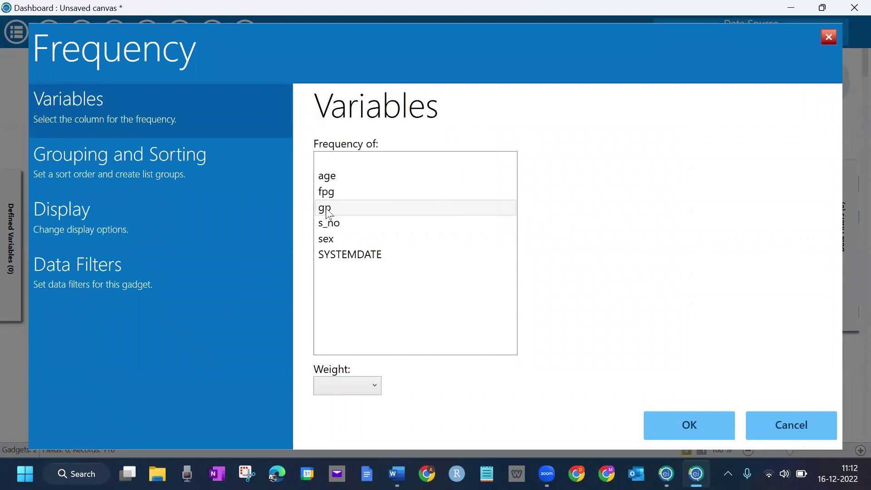
pyautogui.click(334, 208)
pyautogui.click(337, 239)
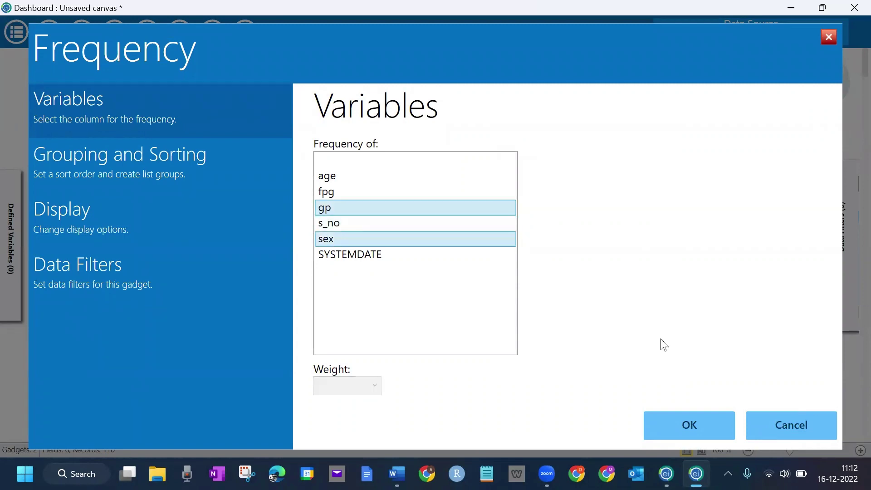
pyautogui.click(689, 425)
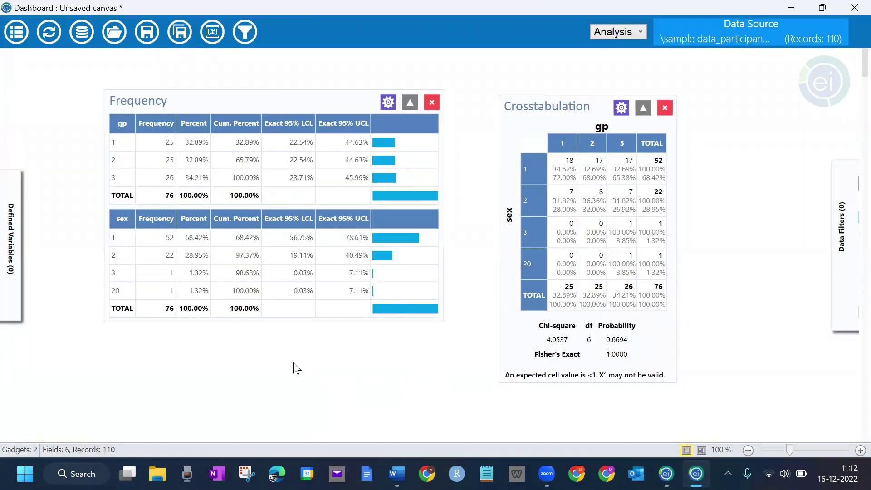
pyautogui.scroll(-1, 293, 357)
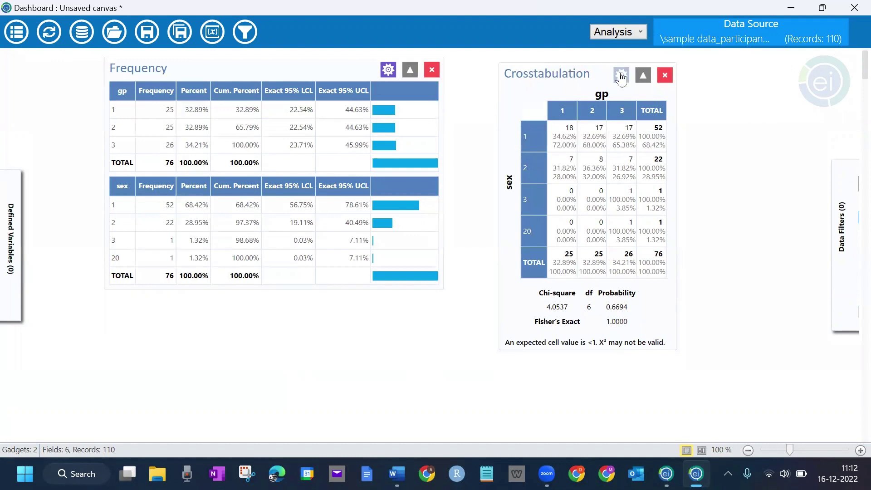
pyautogui.scroll(-2, 292, 163)
pyautogui.scroll(-1, 293, 163)
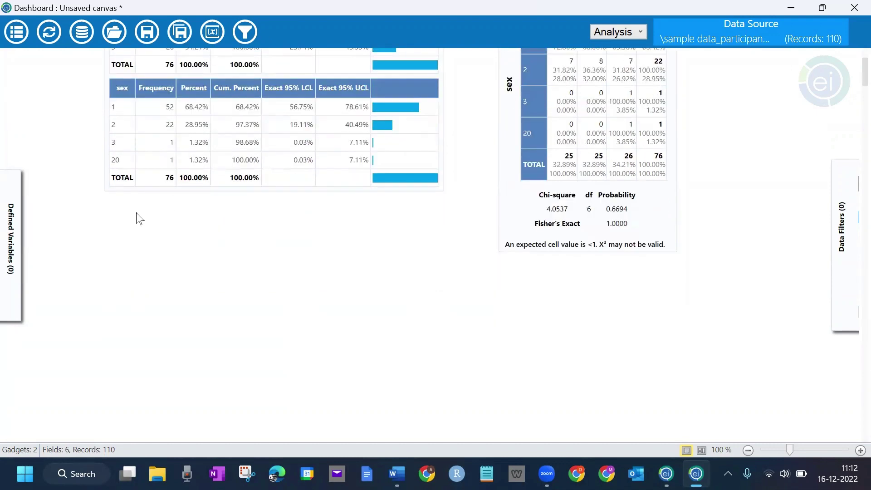
# Add a Means gadget with Means of fpg, cross-tabulated by gp
pyautogui.rightClick(106, 242)
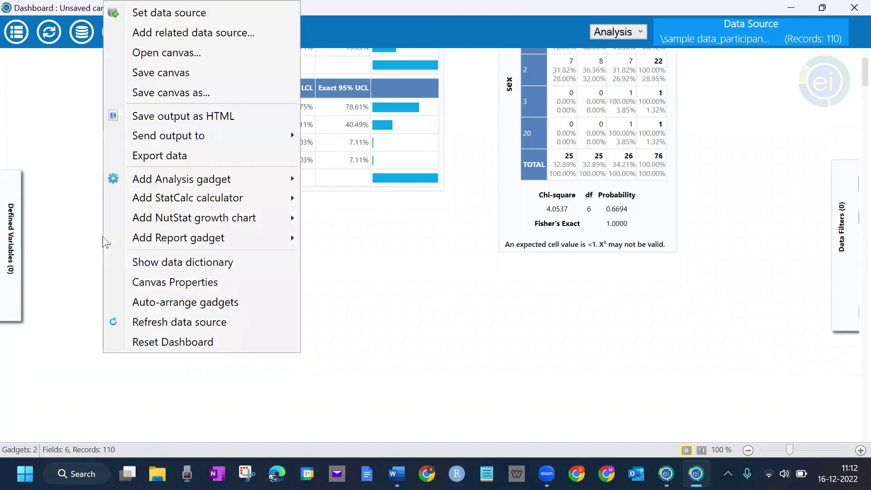
pyautogui.moveTo(181, 179)
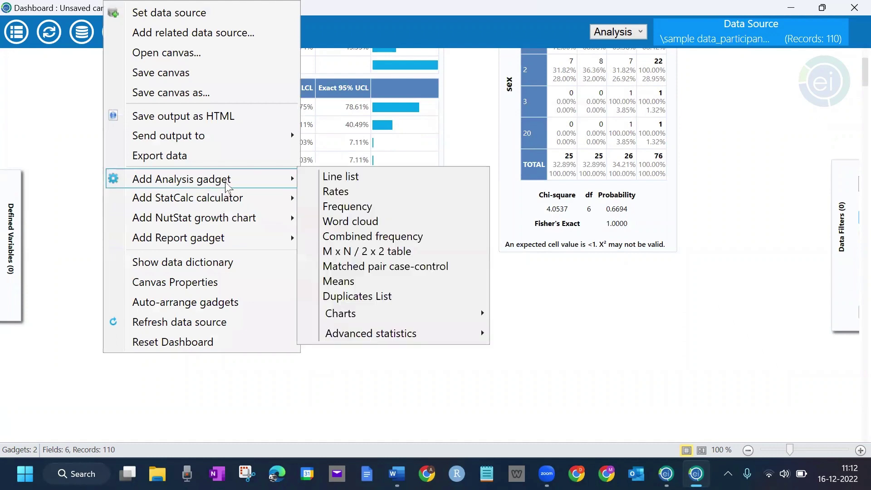
pyautogui.click(365, 277)
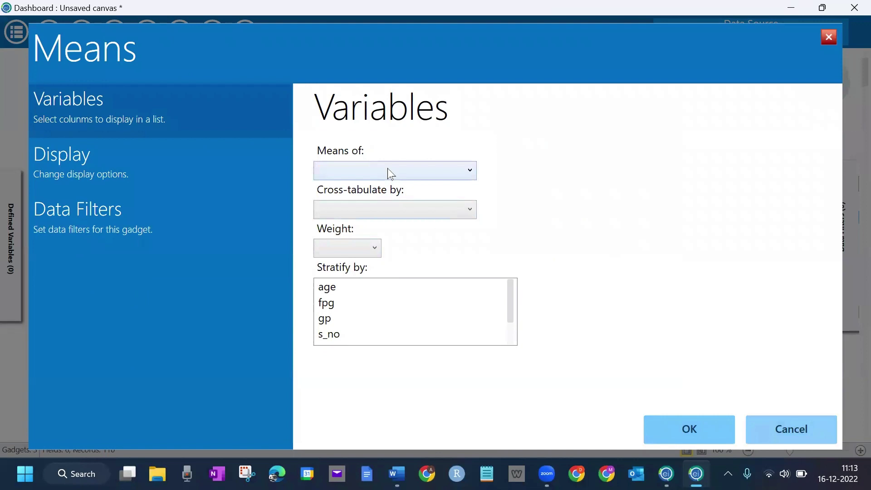
pyautogui.click(387, 168)
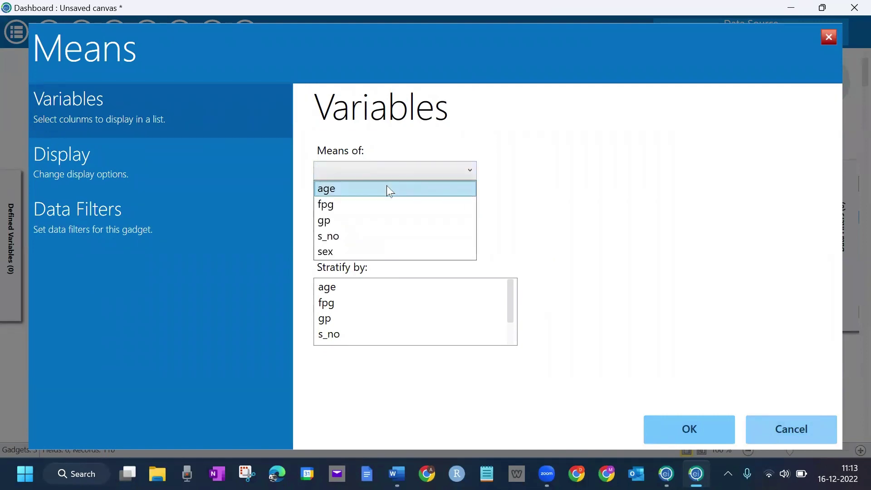
pyautogui.click(386, 204)
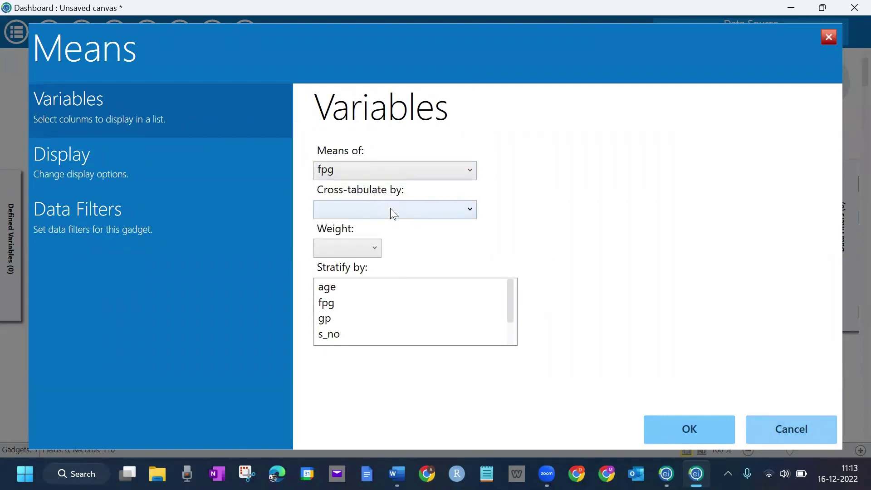
pyautogui.click(393, 213)
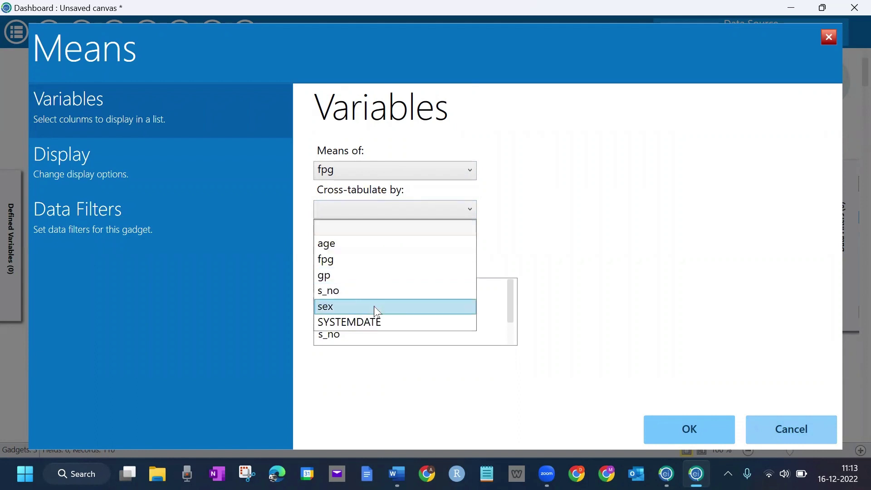
pyautogui.click(367, 275)
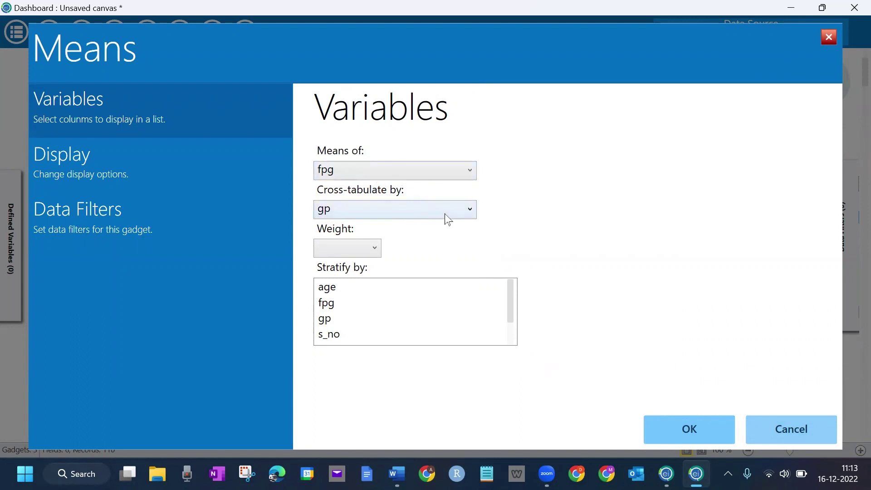
pyautogui.click(689, 428)
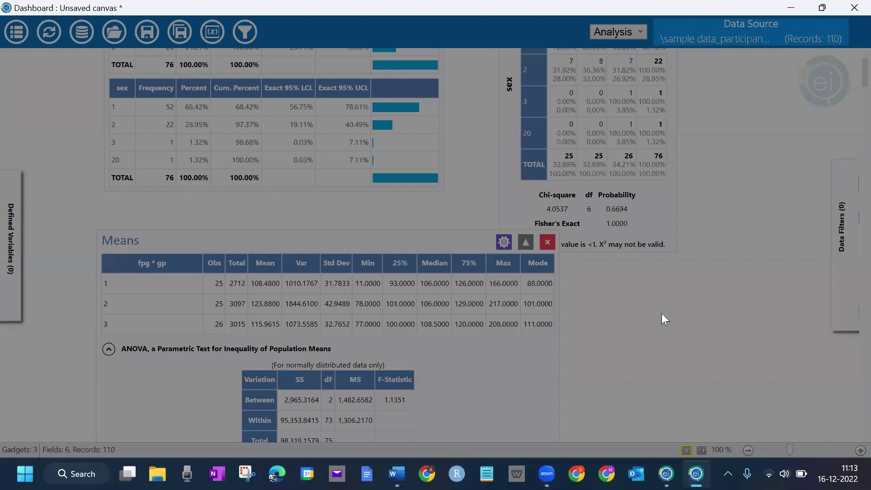
pyautogui.scroll(-2, 664, 308)
pyautogui.scroll(-2, 292, 238)
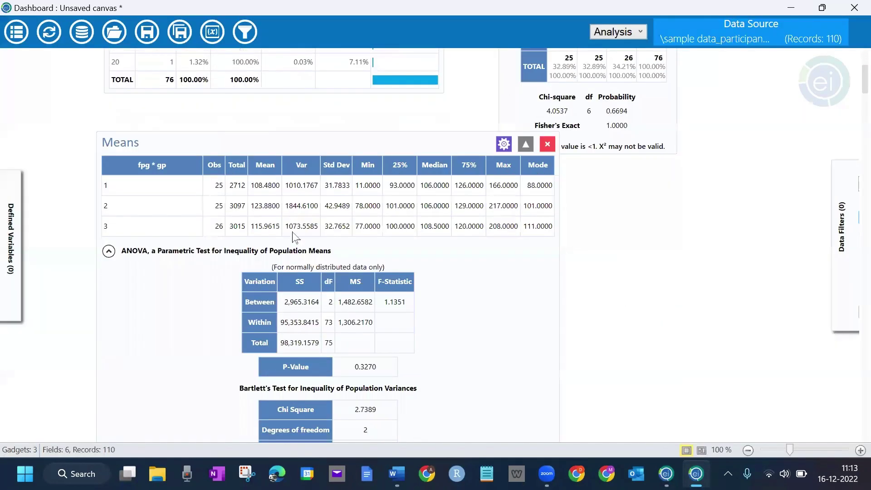
pyautogui.scroll(-2, 177, 218)
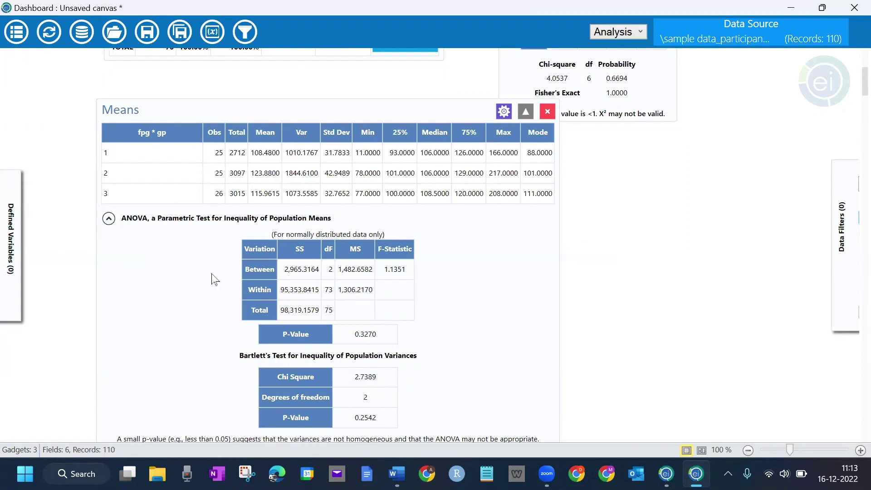
pyautogui.scroll(-1, 213, 276)
pyautogui.scroll(-2, 212, 277)
pyautogui.scroll(2, 214, 274)
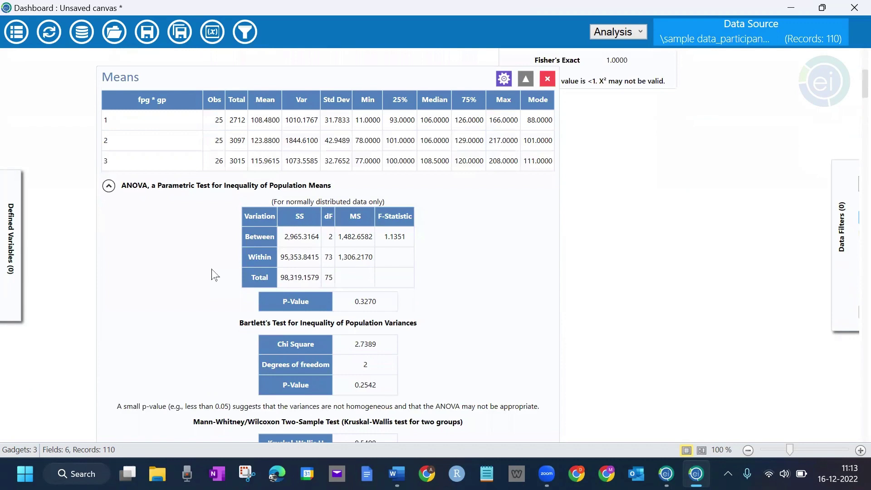
pyautogui.scroll(1, 214, 275)
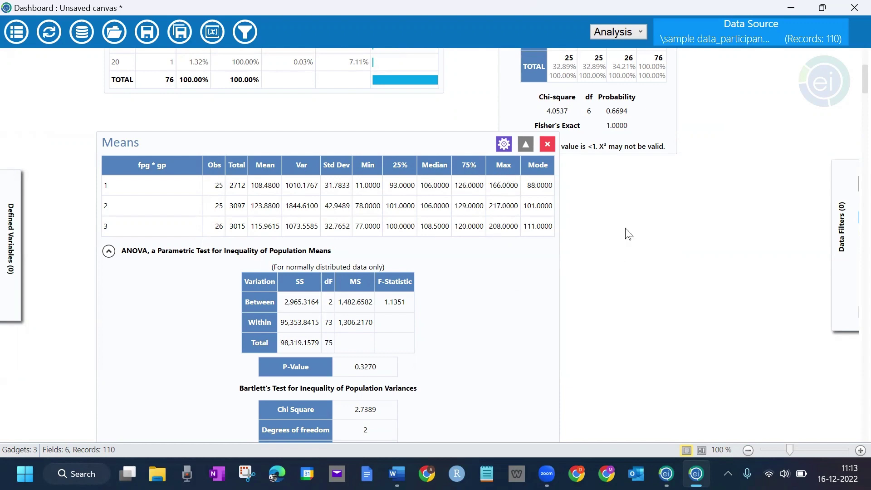
pyautogui.scroll(-4, 624, 234)
pyautogui.scroll(-4, 624, 235)
pyautogui.scroll(-4, 624, 235)
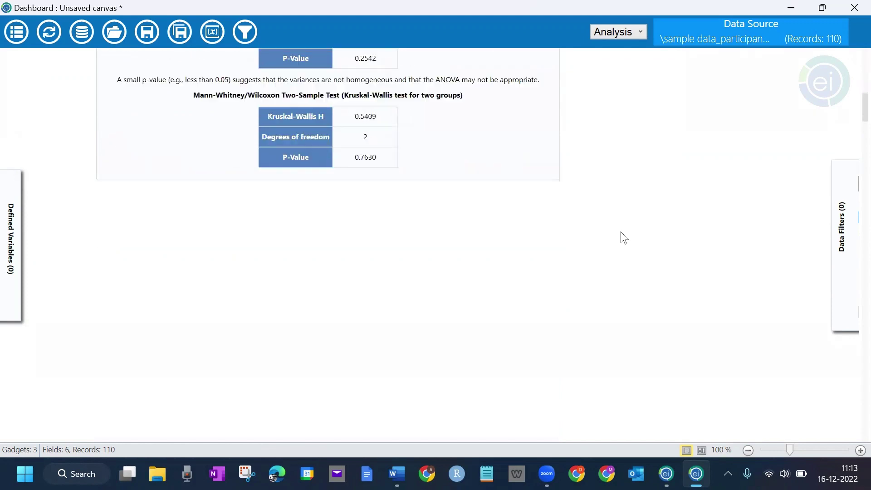
pyautogui.scroll(-3, 623, 234)
# Add a Column chart gadget with gp as its main variable, replacing an initial age choice
pyautogui.rightClick(243, 163)
pyautogui.moveTo(321, 283)
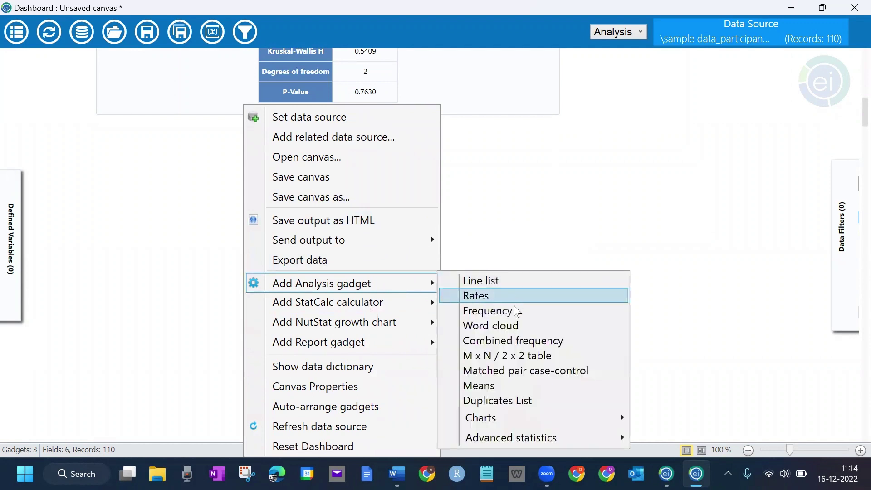
pyautogui.moveTo(481, 417)
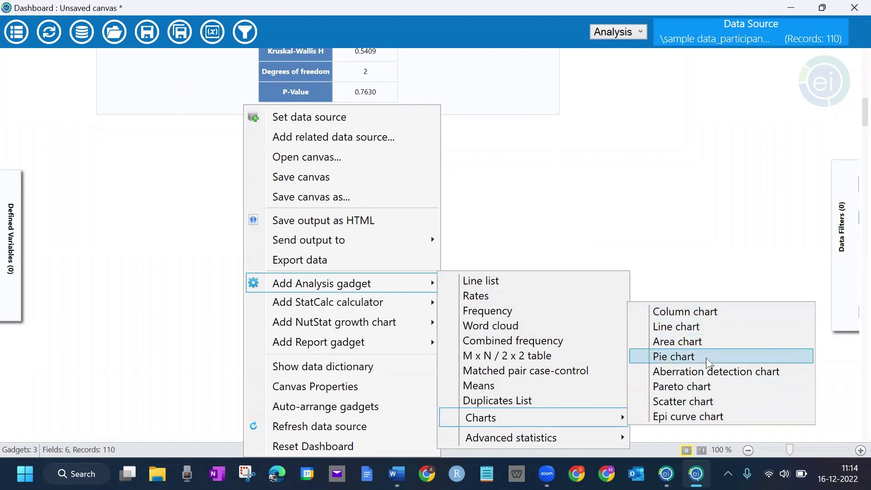
pyautogui.click(704, 312)
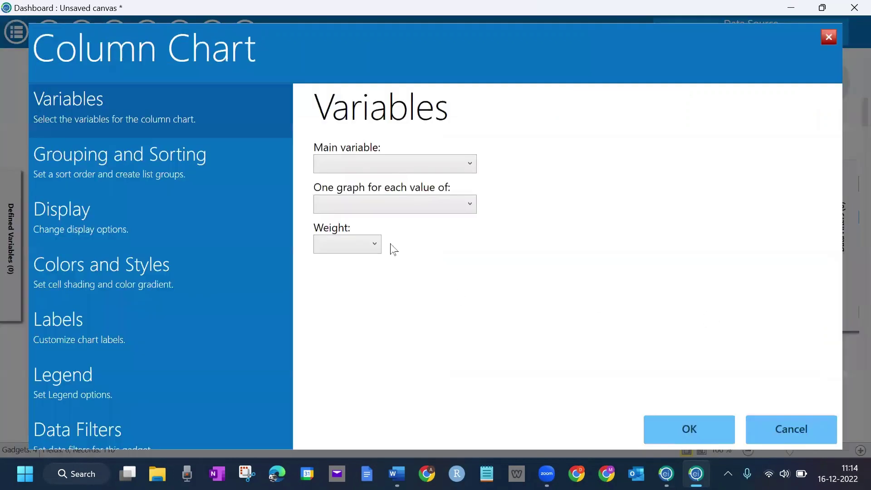
pyautogui.click(346, 165)
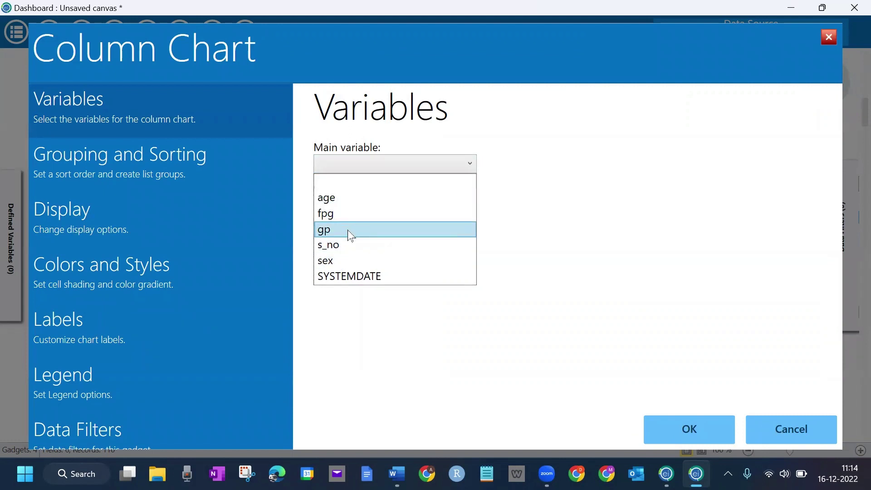
pyautogui.click(345, 202)
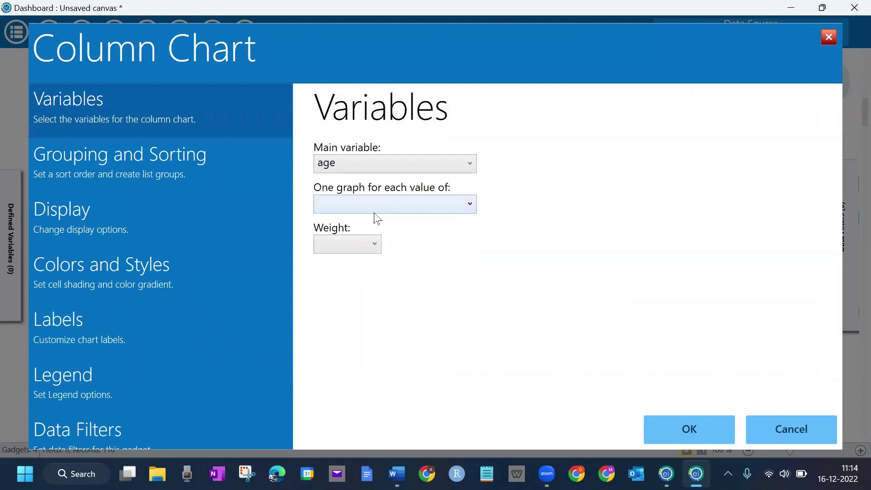
pyautogui.click(376, 204)
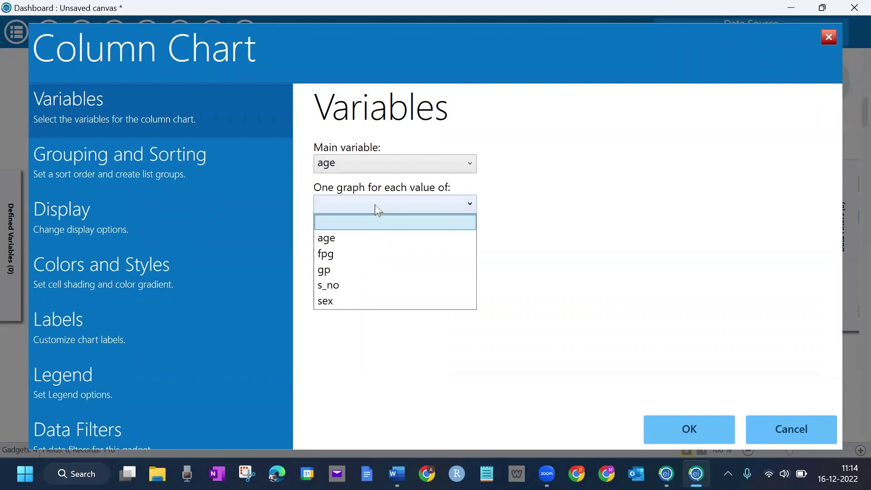
pyautogui.click(373, 169)
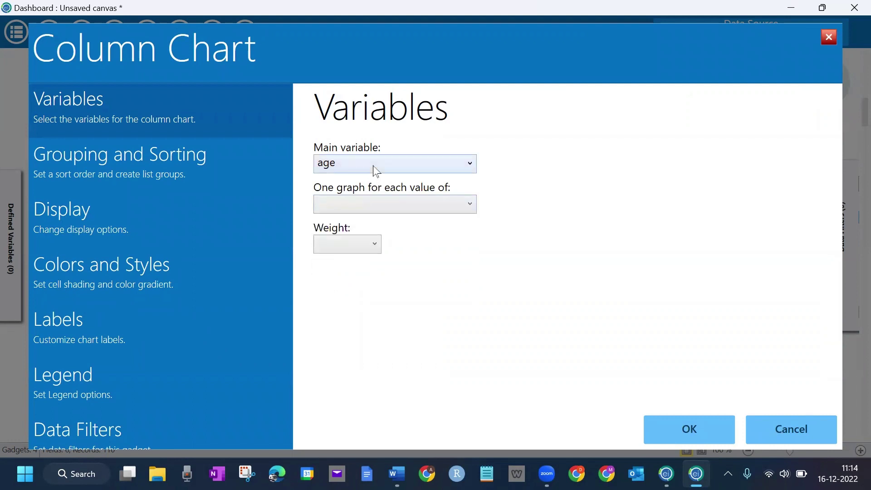
pyautogui.click(372, 169)
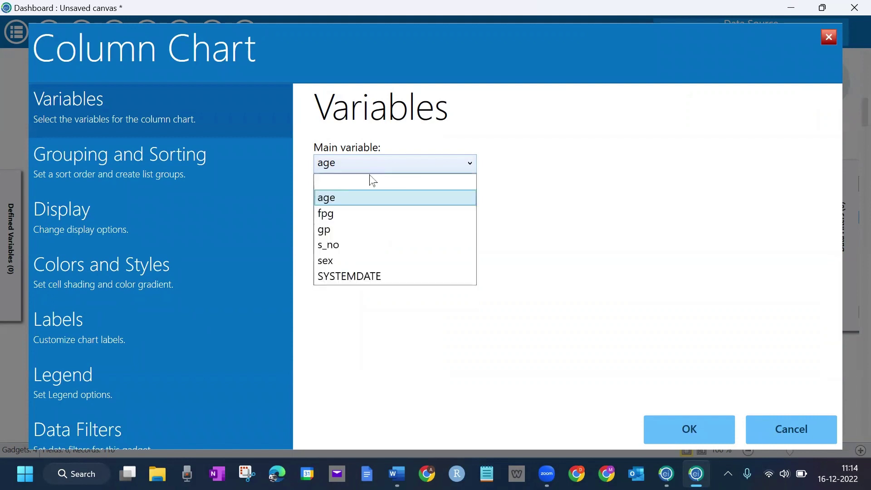
pyautogui.click(343, 230)
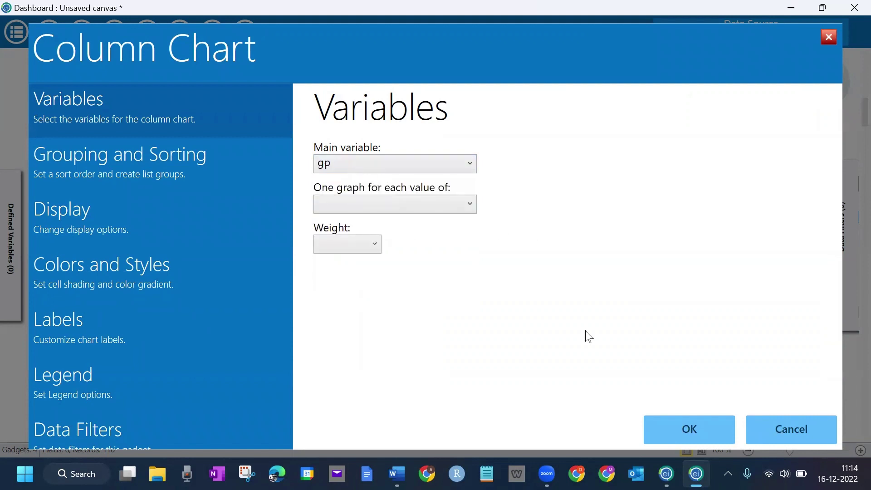
pyautogui.click(689, 429)
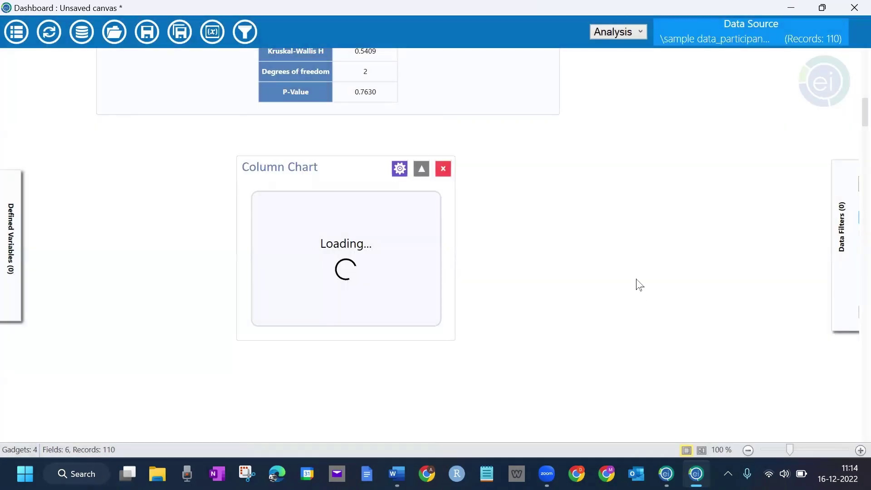
pyautogui.scroll(-3, 773, 258)
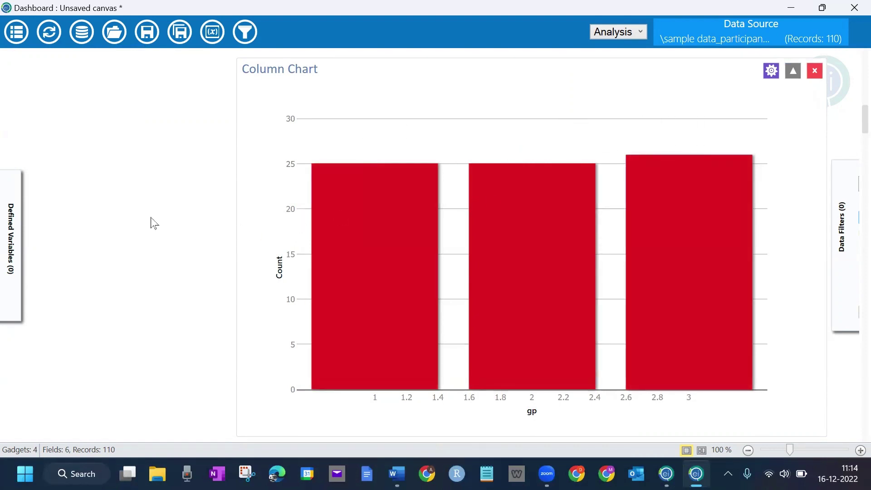
pyautogui.scroll(-1, 153, 224)
pyautogui.scroll(2, 157, 223)
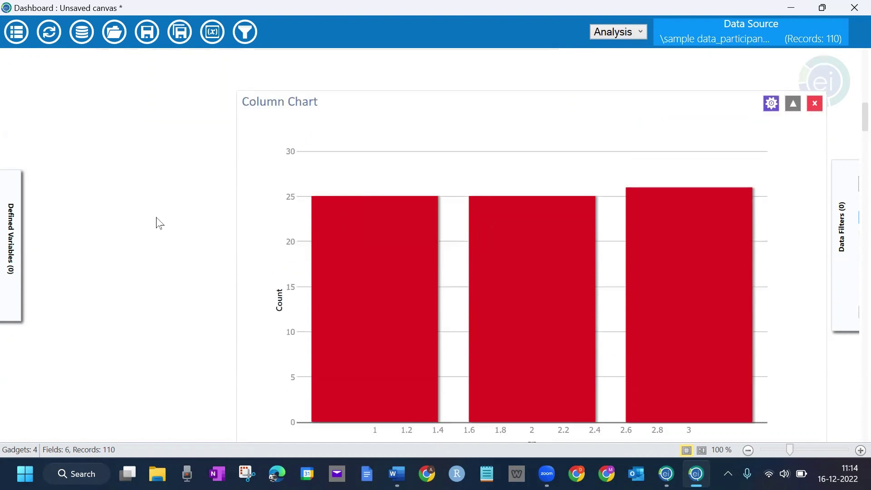
pyautogui.scroll(-4, 157, 223)
pyautogui.scroll(-2, 157, 223)
pyautogui.scroll(-2, 157, 223)
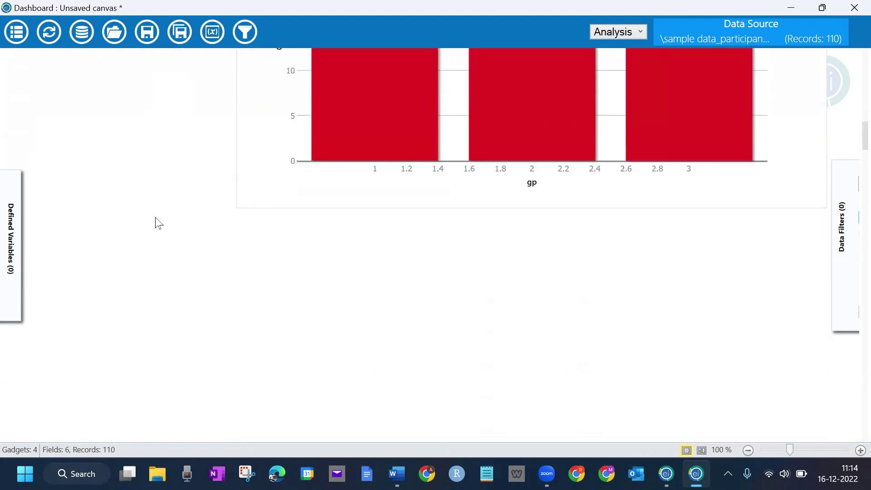
pyautogui.scroll(-1, 157, 224)
pyautogui.scroll(3, 157, 224)
pyautogui.scroll(3, 151, 227)
pyautogui.scroll(2, 152, 227)
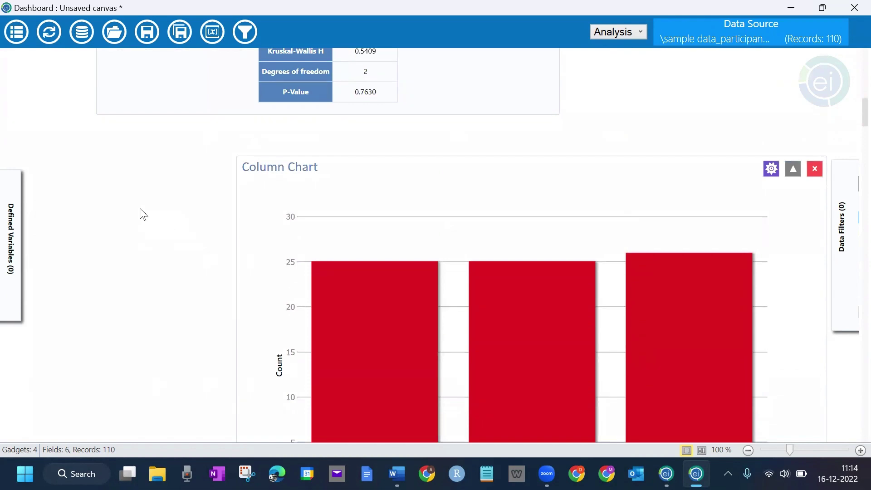
pyautogui.scroll(3, 143, 214)
pyautogui.scroll(3, 144, 215)
pyautogui.scroll(3, 143, 215)
pyautogui.scroll(3, 140, 214)
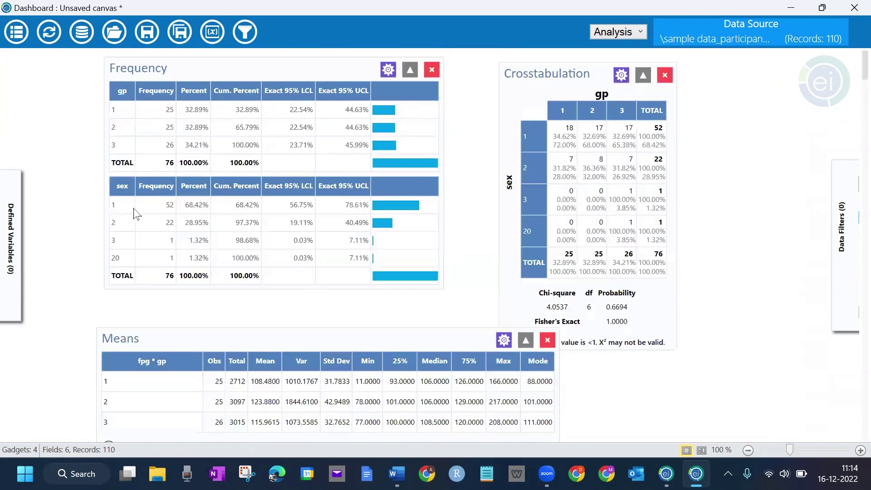
pyautogui.scroll(1, 137, 214)
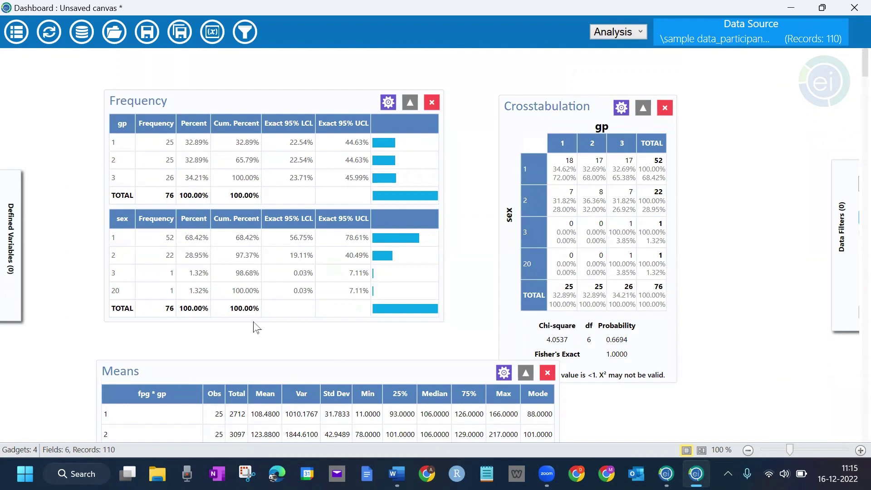
pyautogui.scroll(-2, 229, 331)
pyautogui.scroll(-1, 229, 319)
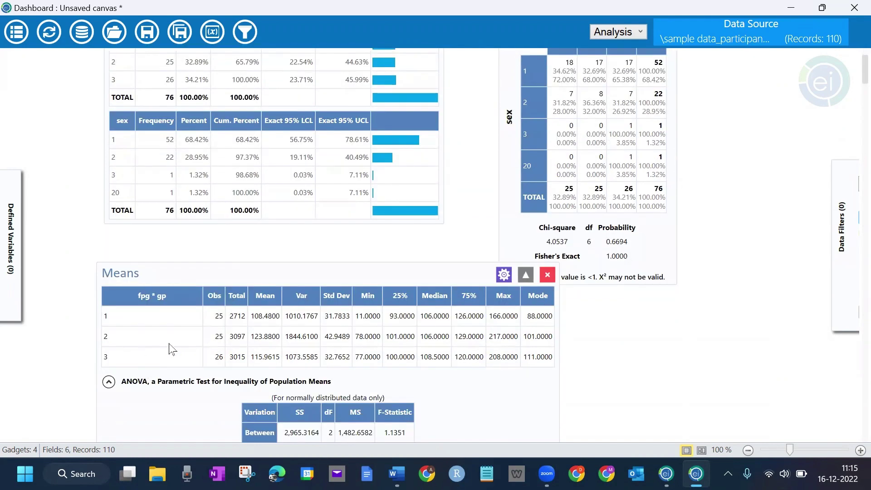
pyautogui.scroll(2, 210, 273)
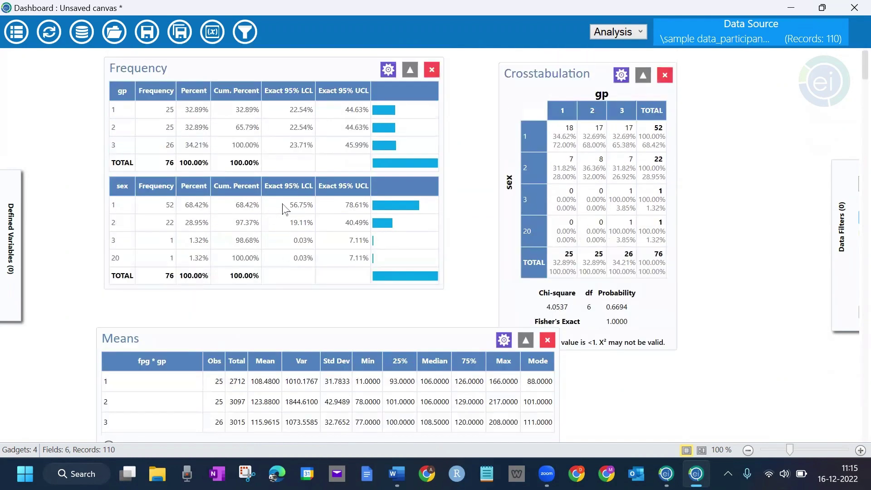